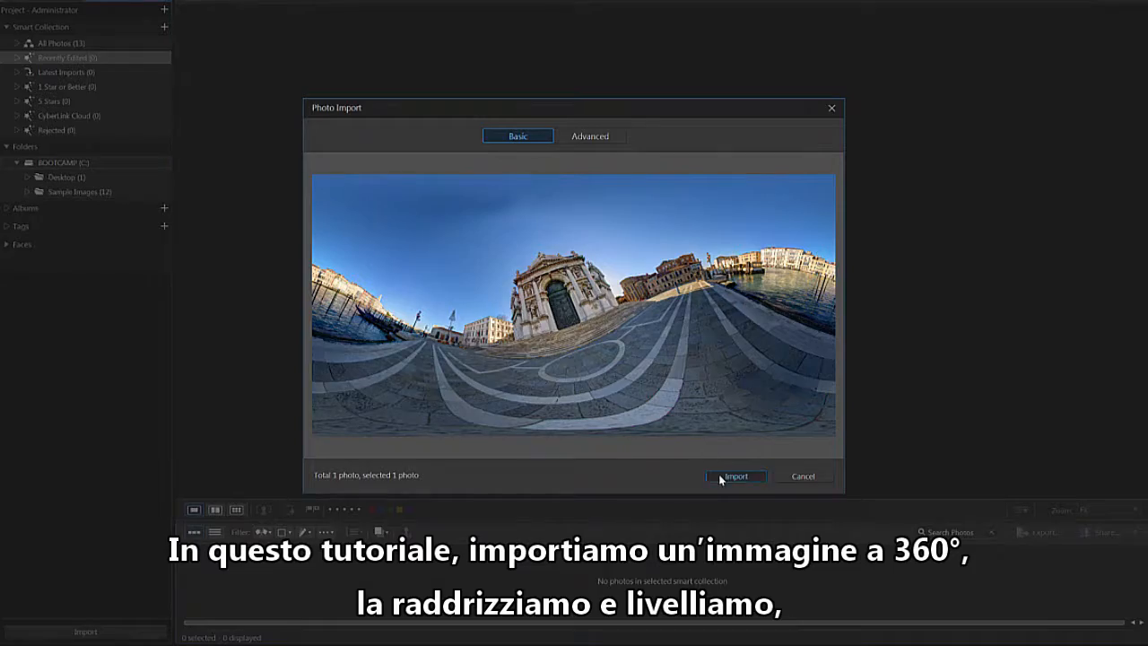
left_click(721, 476)
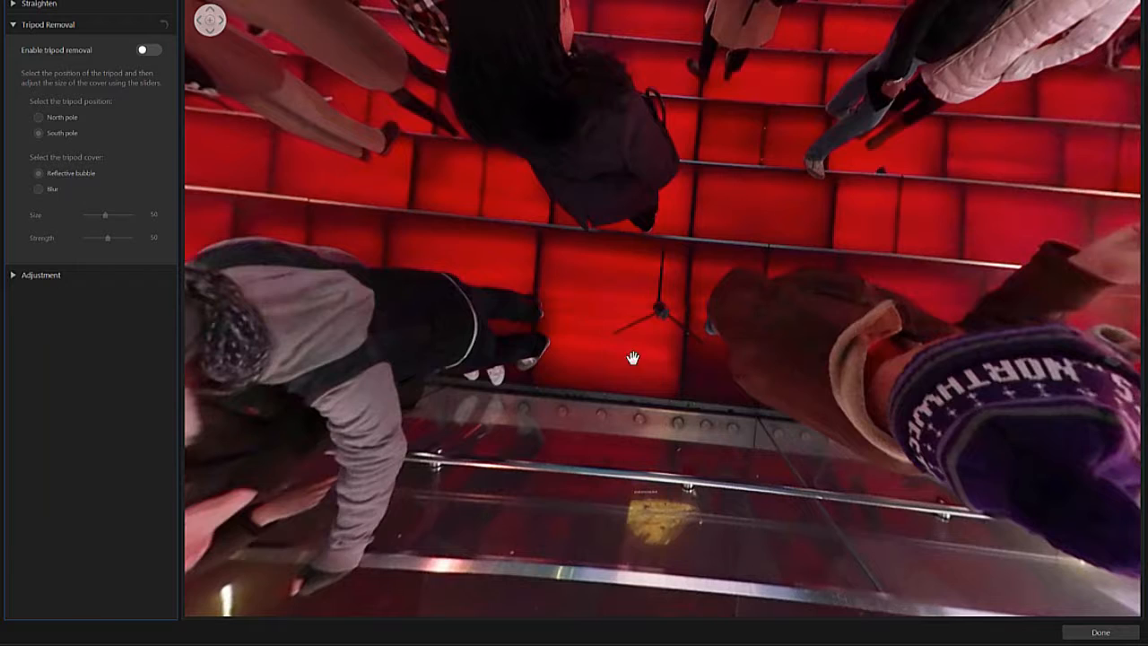
Enable tripod removal on the 360° photo with the red steps.
left_click(151, 50)
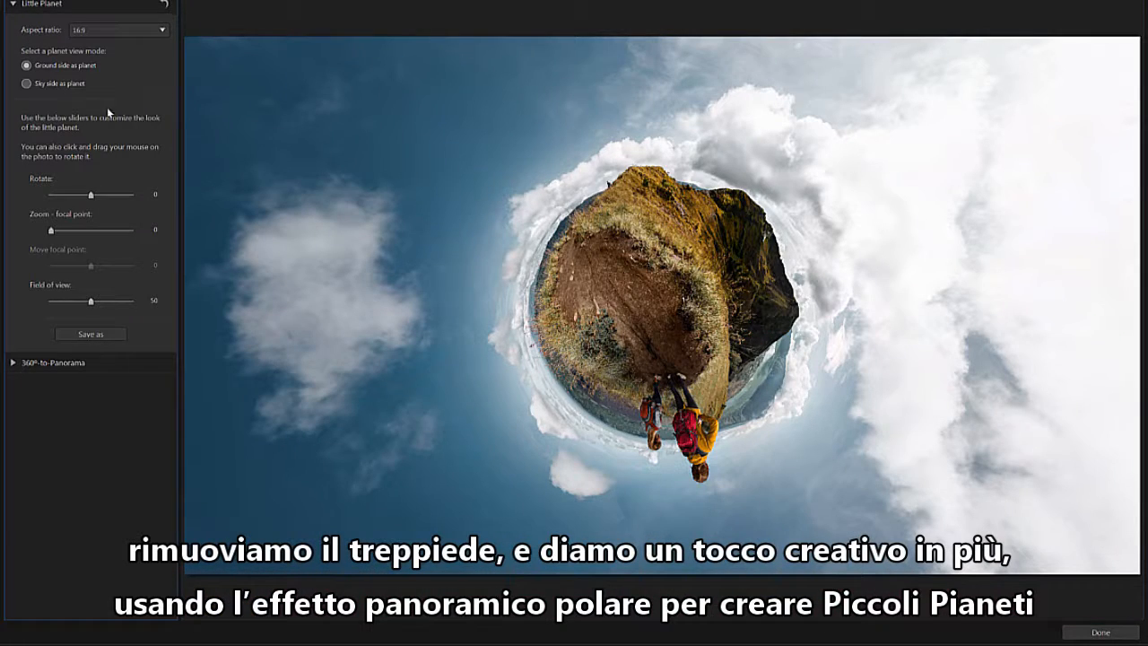
Set the Little Planet view mode of the hikers' photo to Sky side as planet.
left_click(26, 84)
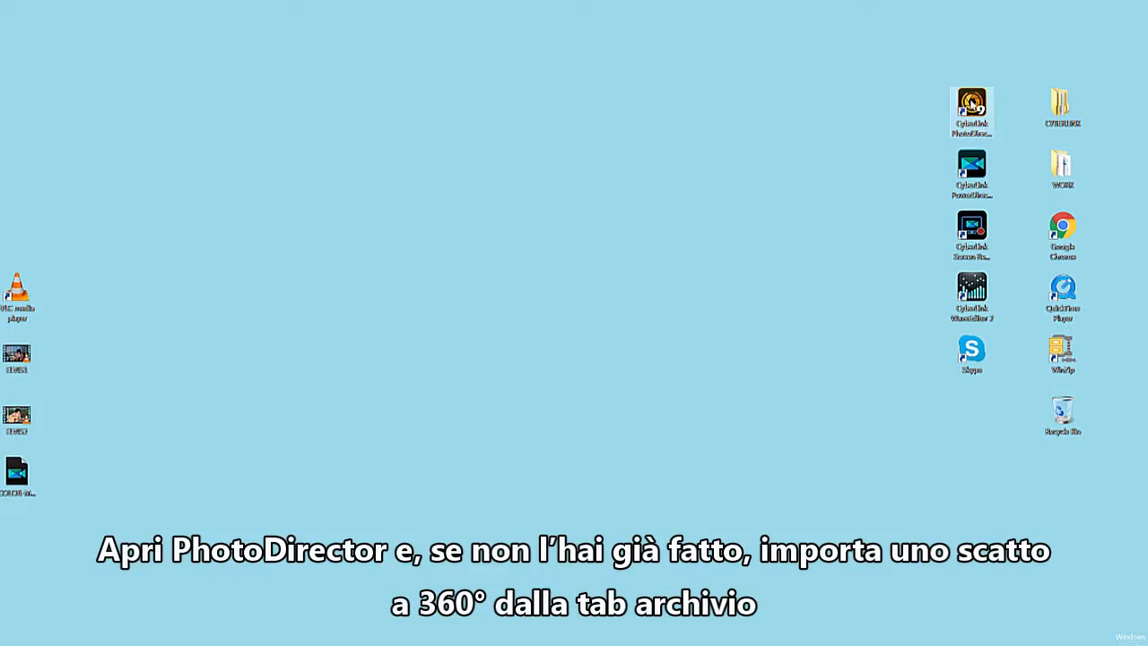
Open PhotoDirector and import the 360° photo 1-ITALY.jpg into the library.
double_click(971, 105)
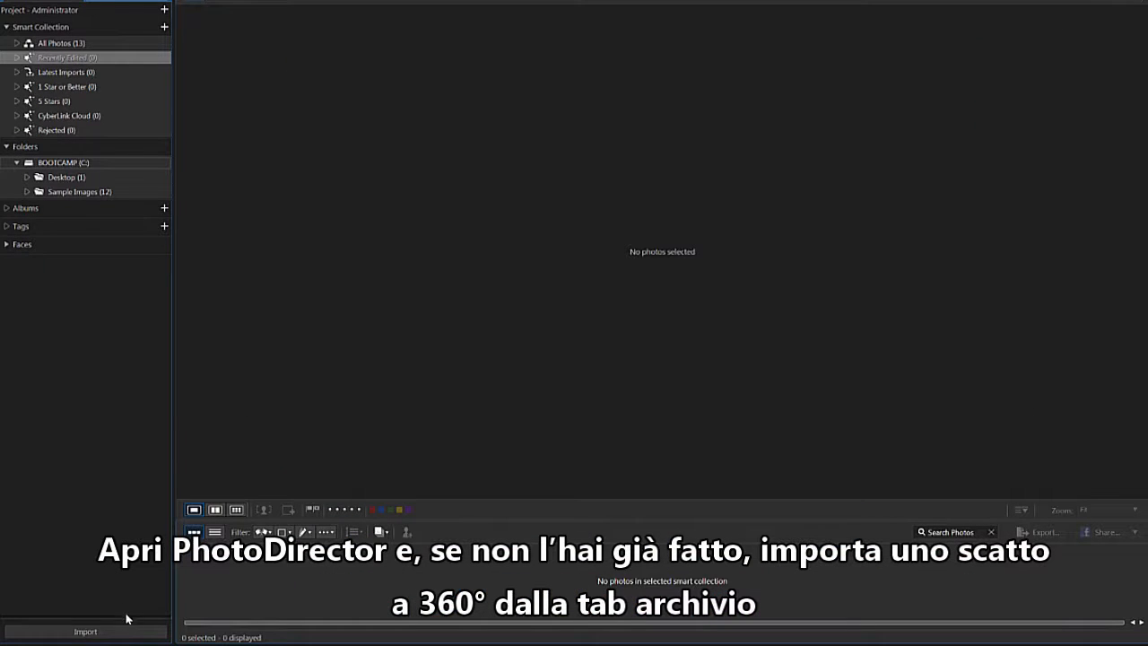
left_click(129, 632)
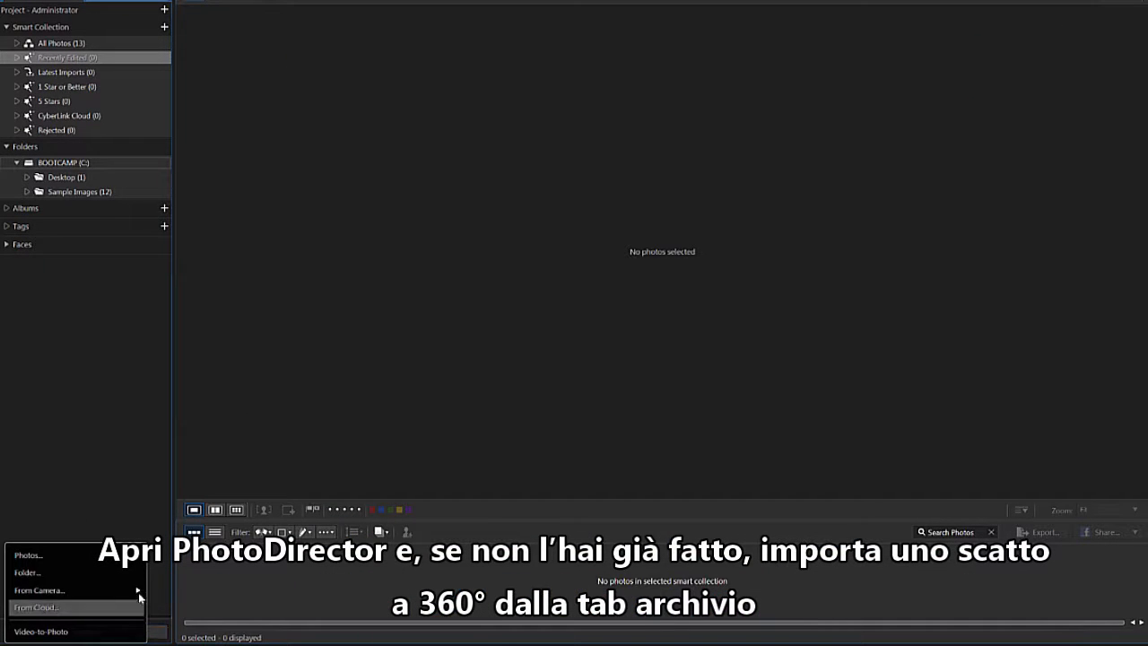
left_click(135, 556)
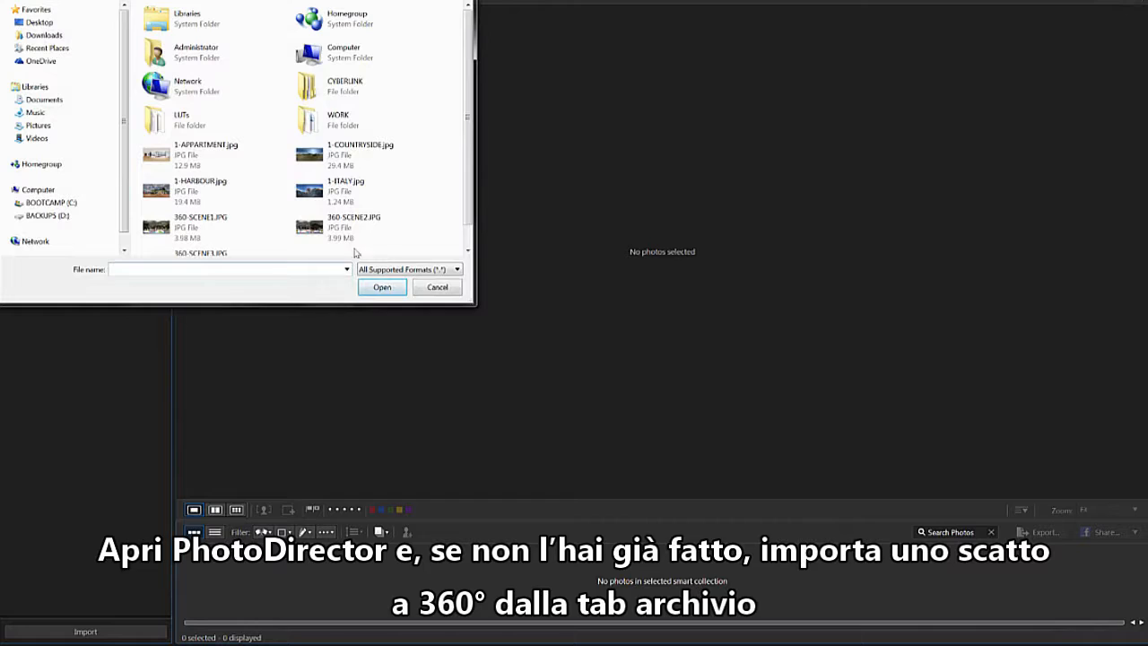
double_click(381, 198)
left_click(719, 473)
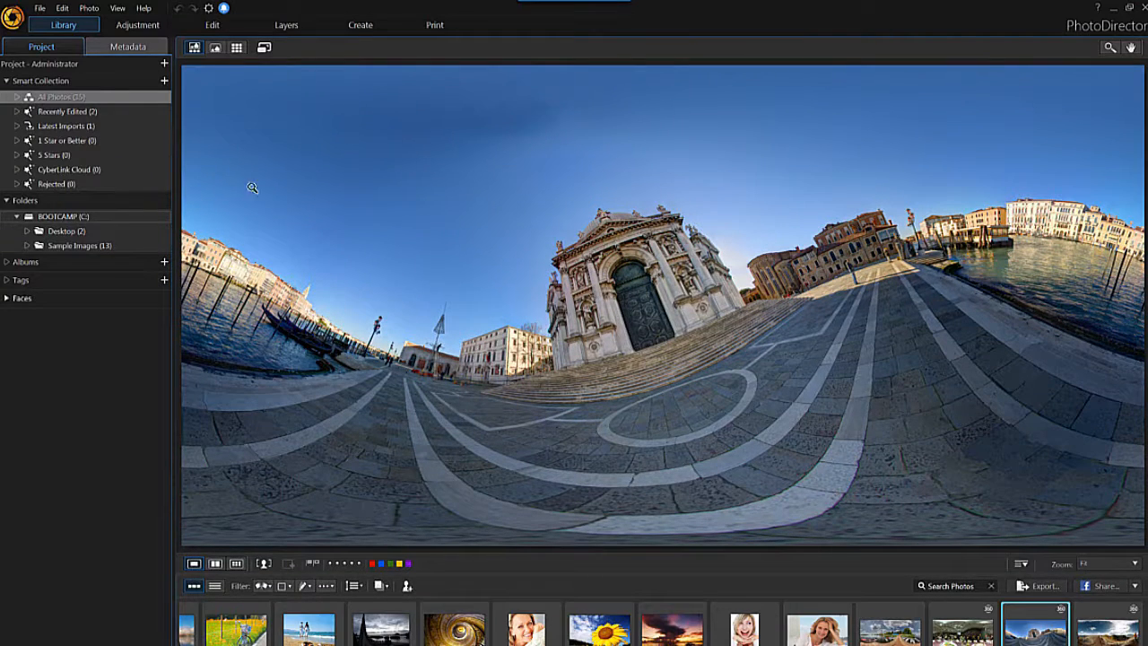
Open the imported Venice church photo in the 360° Photo Editor's Straighten tool.
left_click(215, 25)
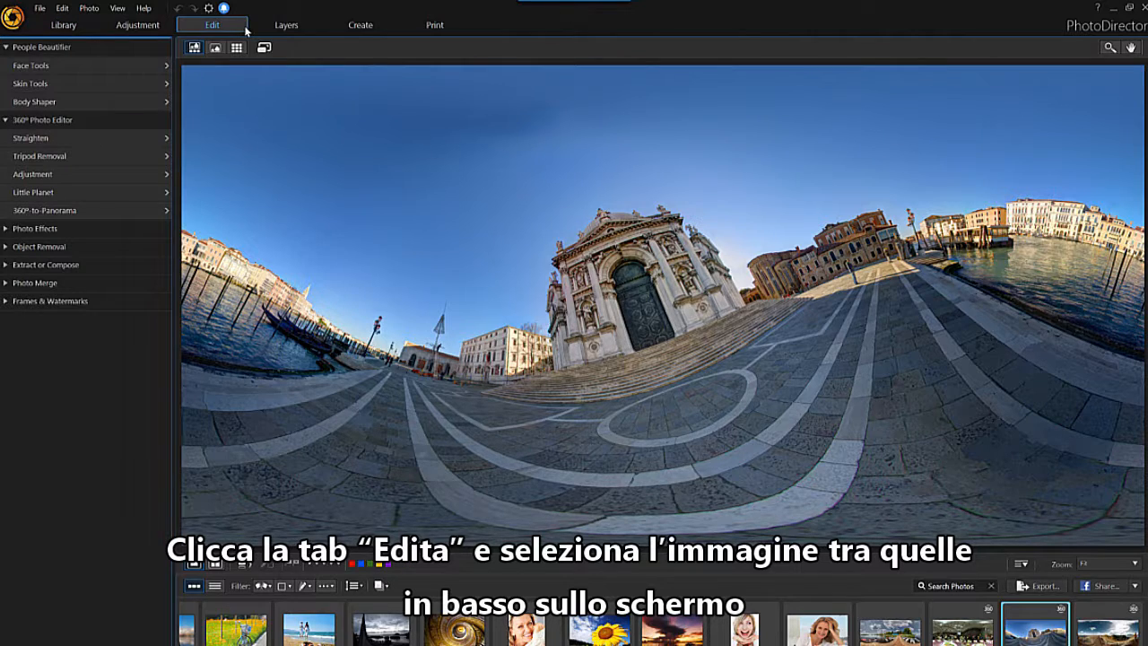
left_click(1032, 634)
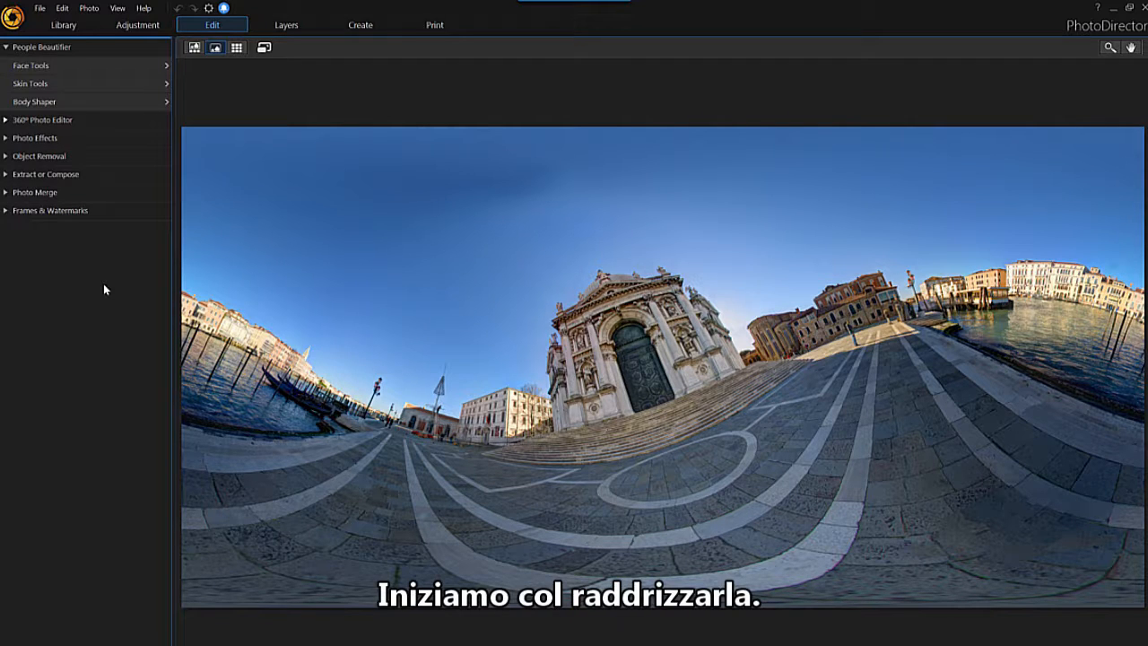
left_click(124, 120)
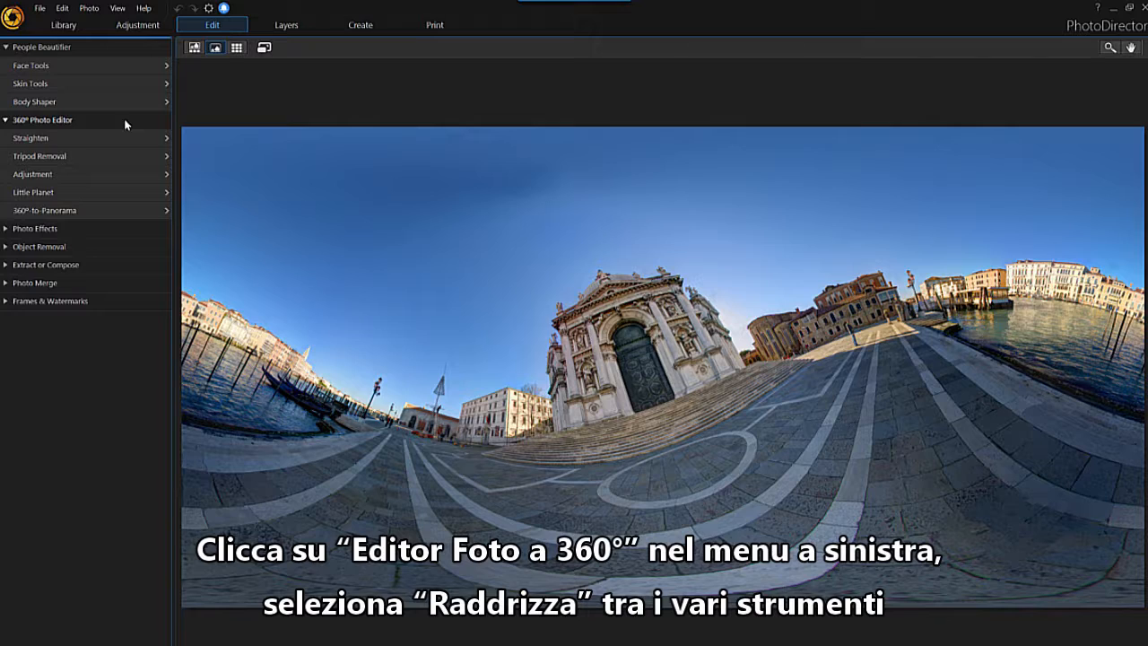
left_click(110, 138)
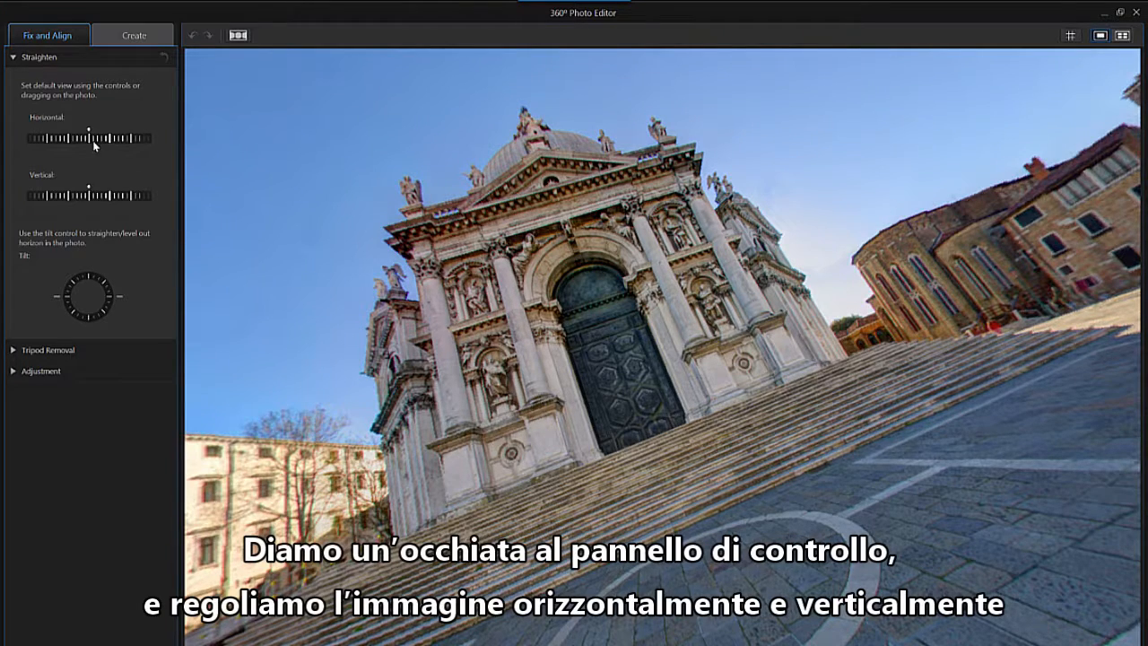
Adjust the photo's horizontal and vertical view and its tilt so the church facade is centred and level.
left_click_drag(94, 138, 89, 138)
left_click_drag(87, 195, 88, 201)
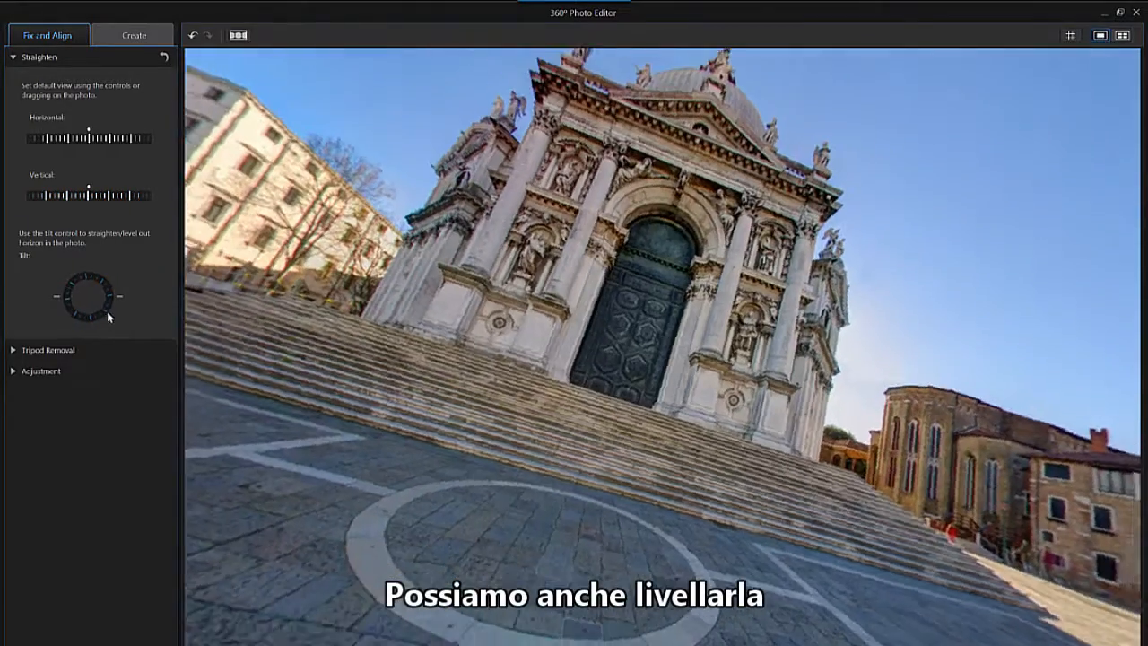
left_click_drag(106, 312, 118, 307)
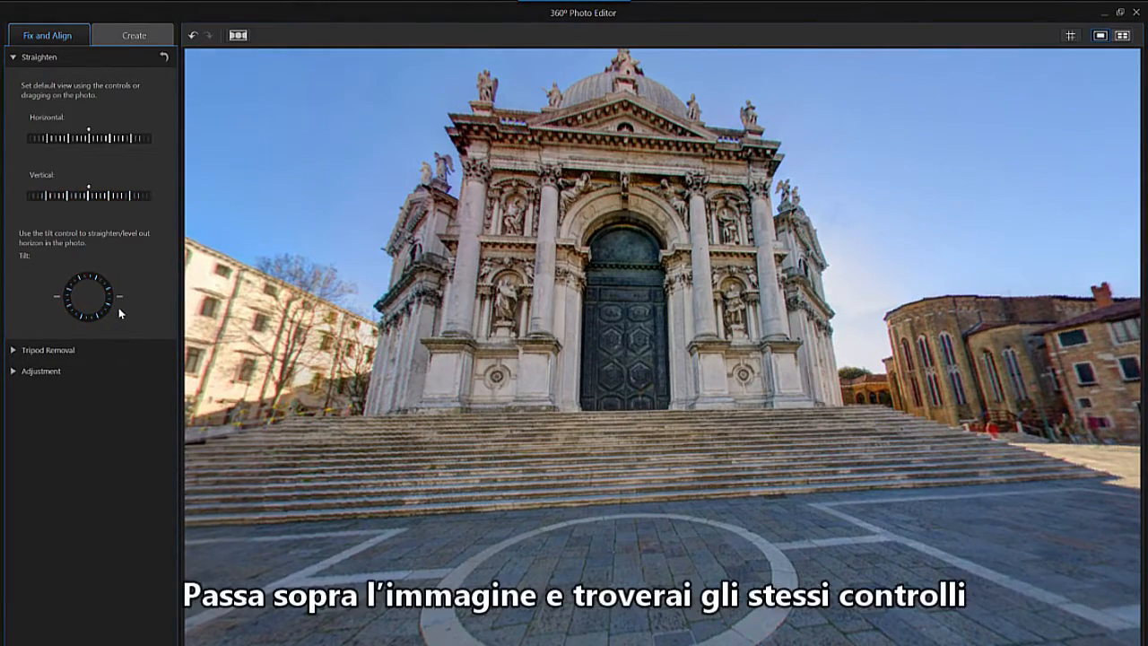
Use the controls on the image itself to shift the view horizontally and vertically and fine-tune the tilt.
mouse_move(494, 536)
left_click_drag(657, 637, 695, 637)
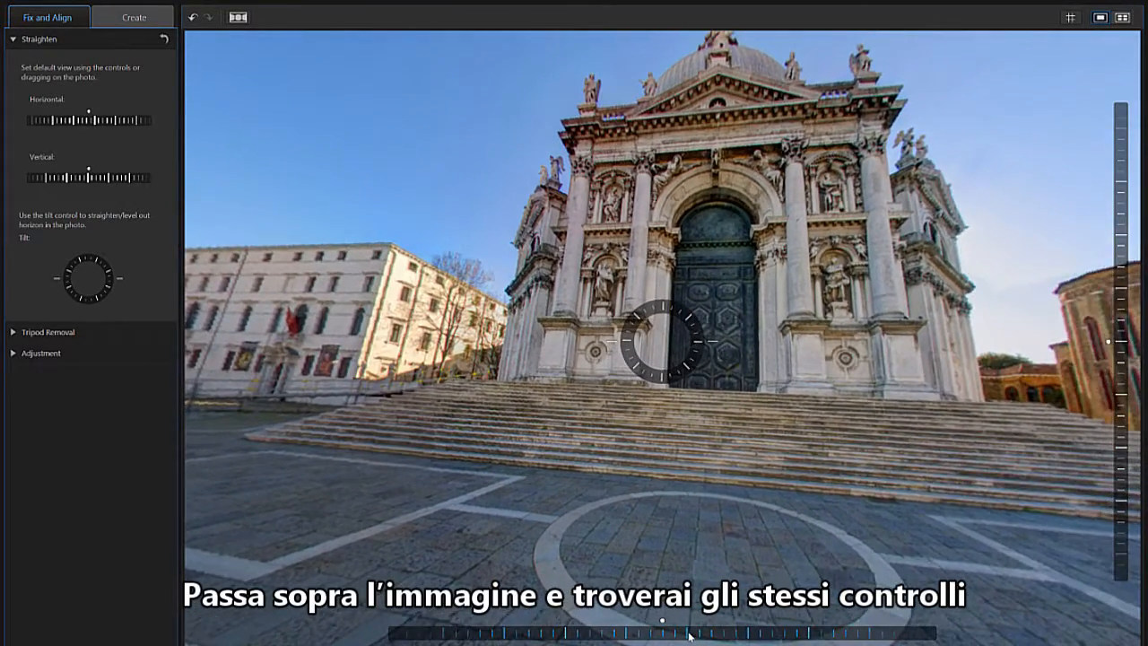
left_click_drag(1121, 342, 1121, 358)
left_click_drag(701, 355, 701, 353)
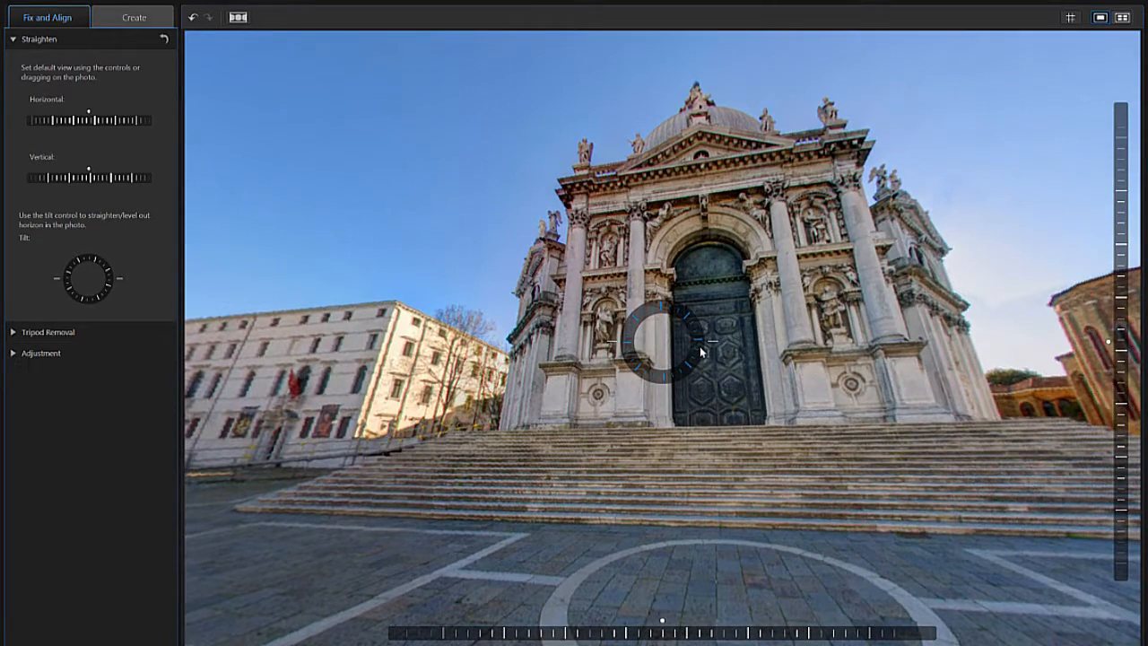
Turn the default view around to the square between the church and the canal, and level its horizon with the tilt control.
left_click_drag(586, 370, 902, 396)
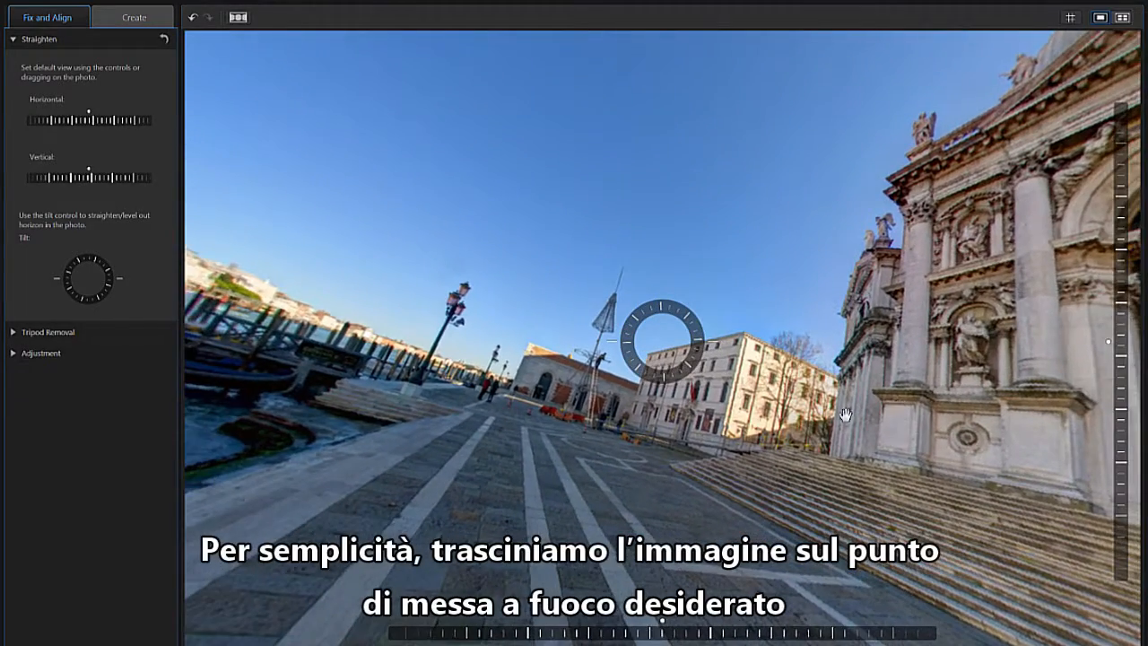
left_click_drag(545, 382, 1020, 382)
left_click_drag(546, 348, 976, 364)
left_click_drag(652, 380, 849, 367)
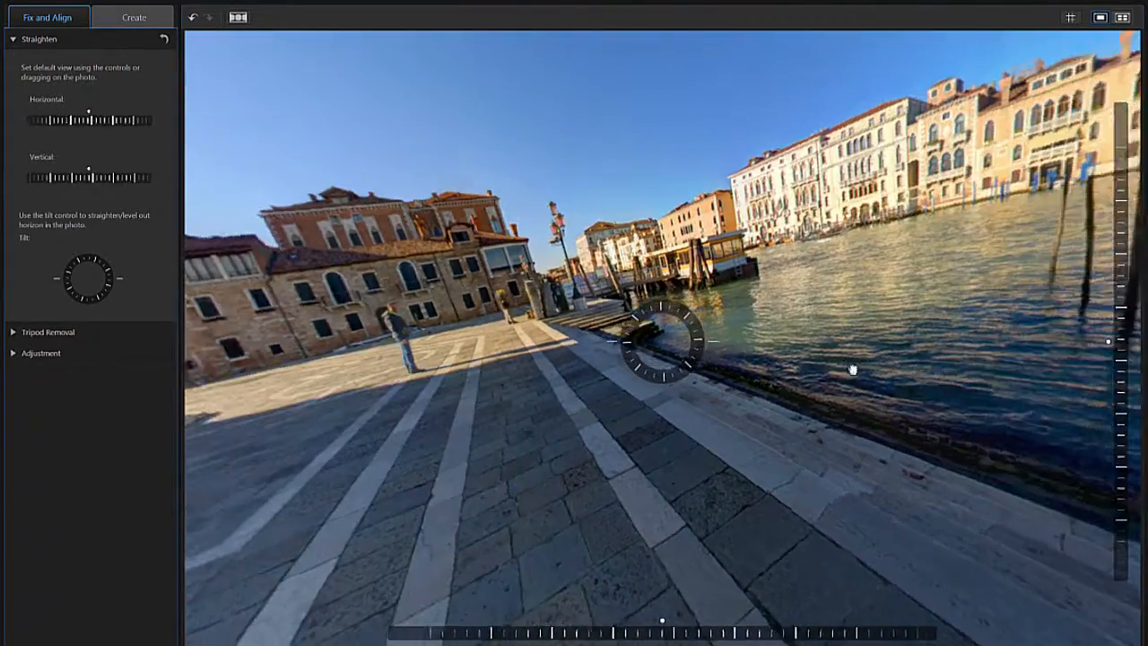
left_click_drag(555, 408, 739, 403)
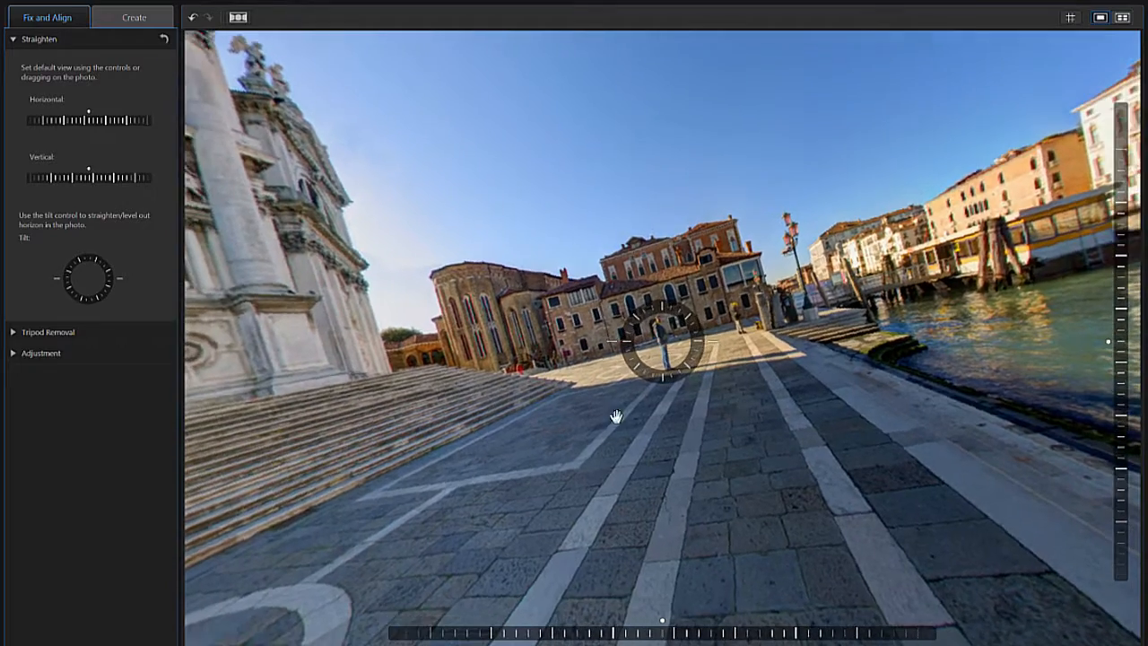
left_click_drag(700, 345, 699, 355)
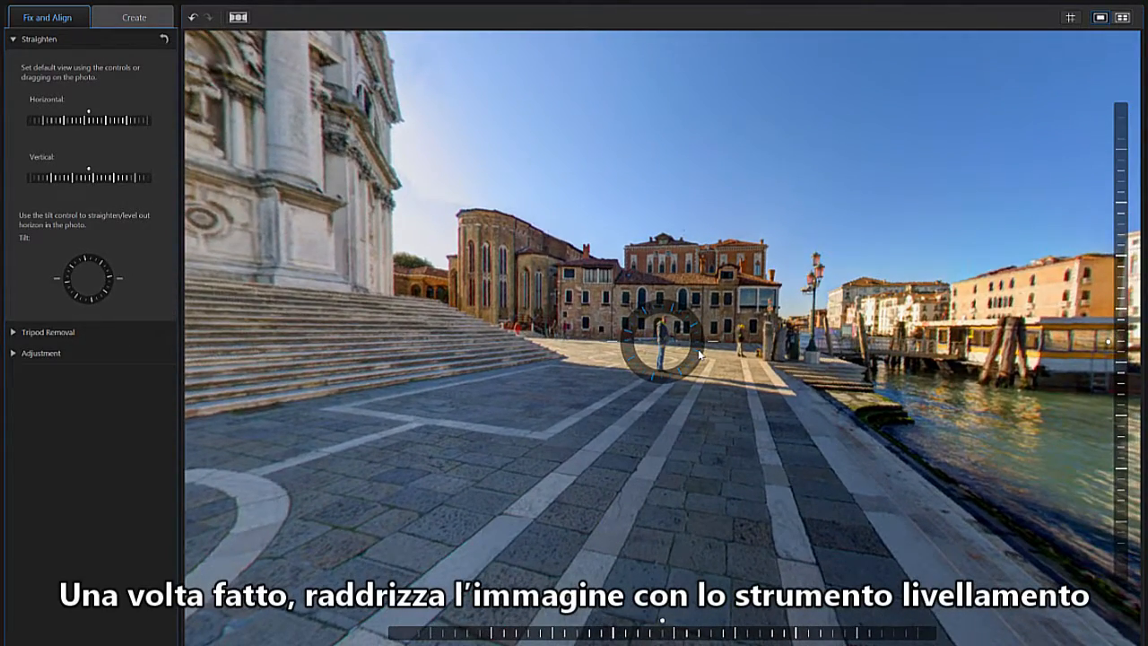
Shift the default view horizontally and vertically to include the church door and the square, and finish the straightening.
left_click_drag(683, 635, 724, 636)
left_click_drag(1122, 388, 1134, 424)
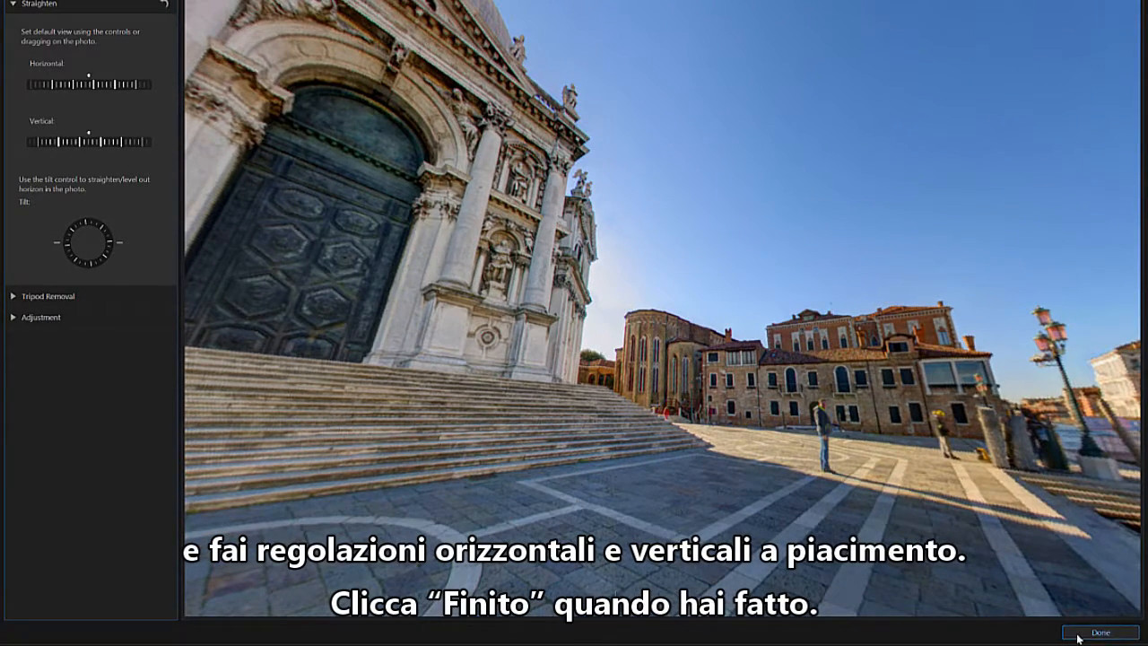
left_click(1078, 636)
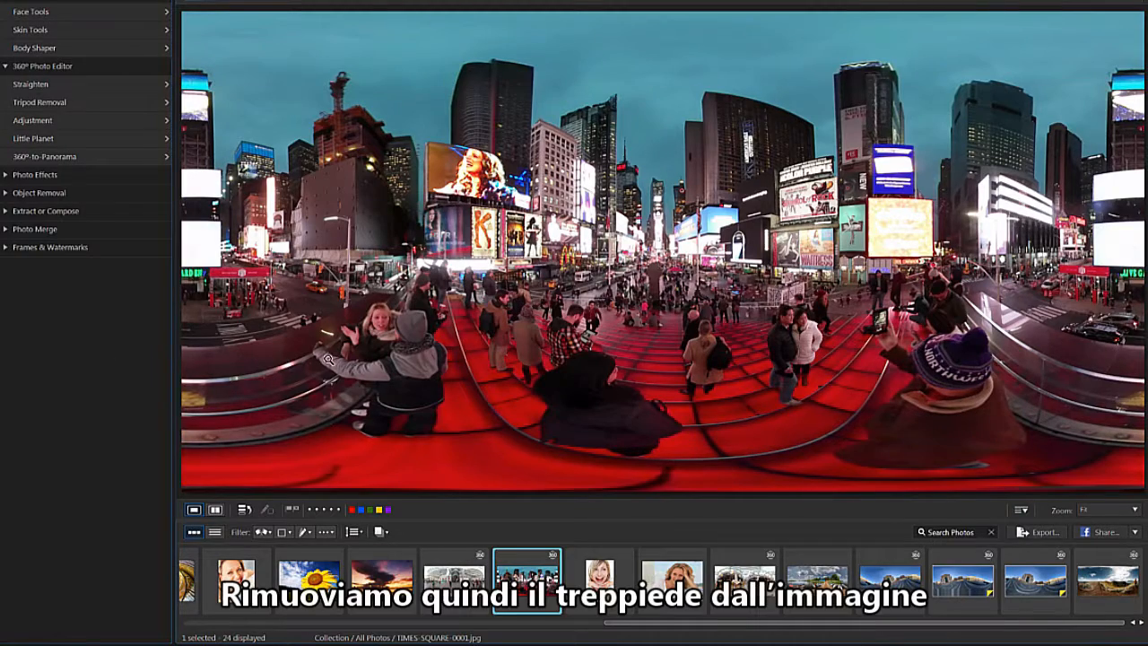
Enable tripod removal on TIMES-SQUARE-0001.jpg, try the North pole position, and set the tripod position back to South pole.
left_click(110, 101)
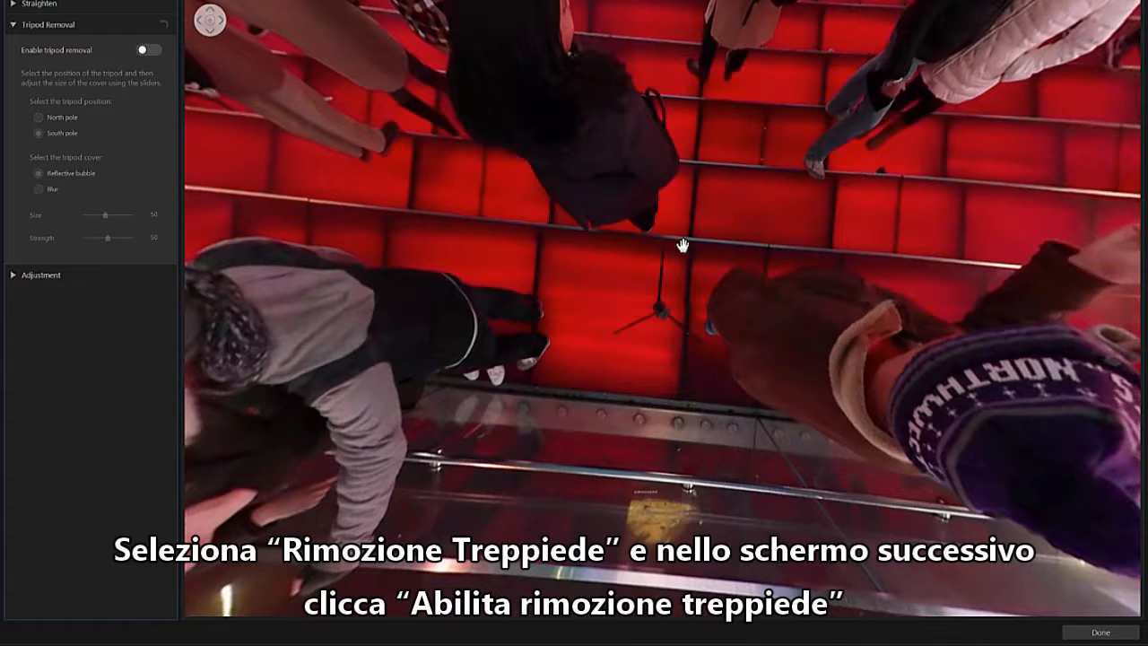
left_click(150, 51)
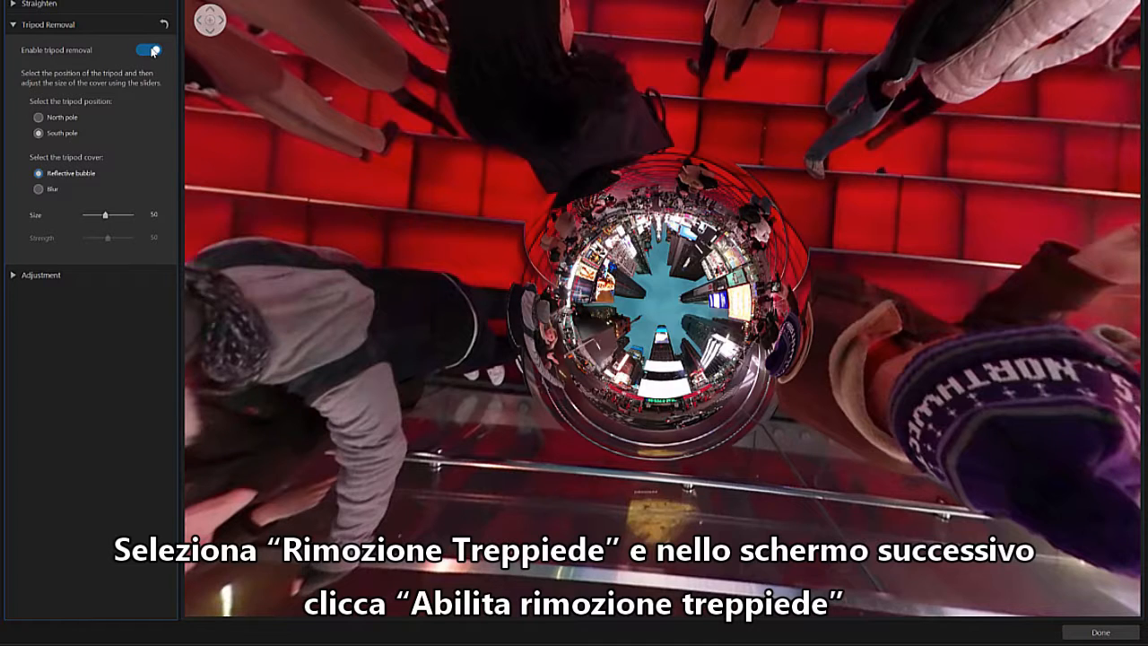
left_click(39, 117)
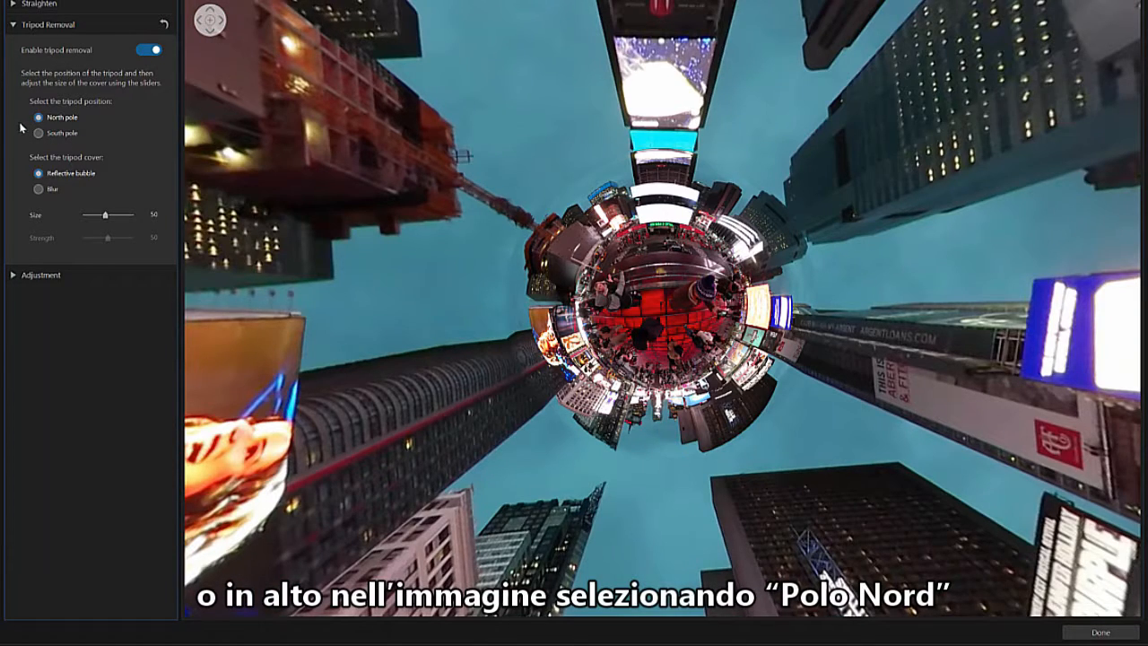
left_click(39, 133)
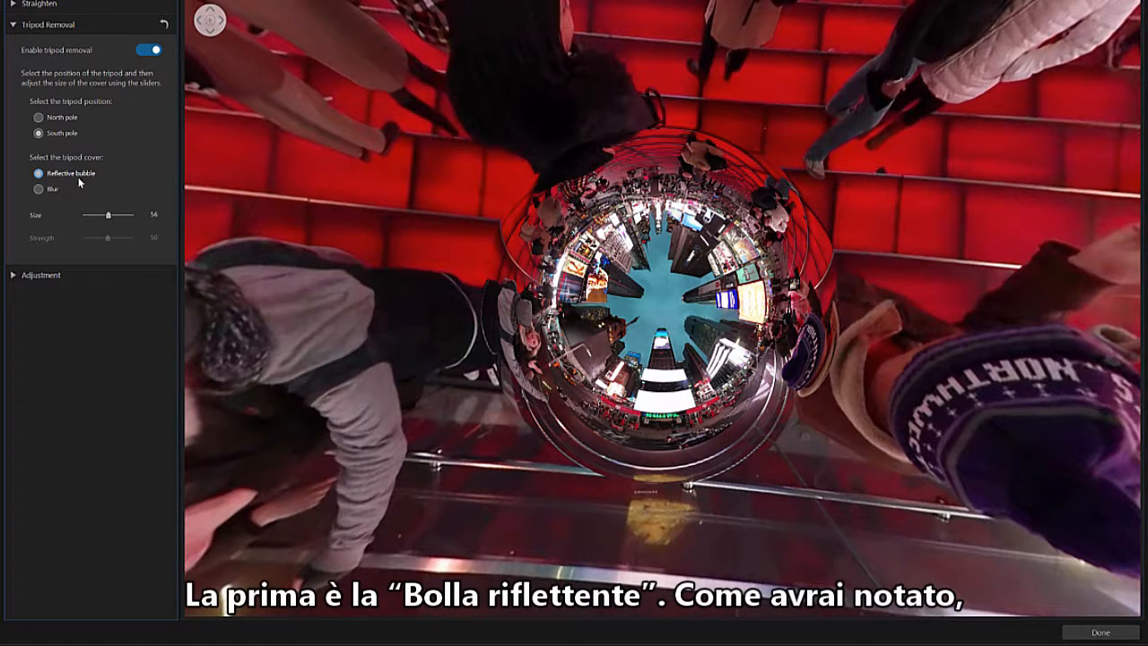
Try a larger reflective bubble, reduce the cover size to 24, and change the tripod cover to Blur.
left_click_drag(109, 221, 118, 225)
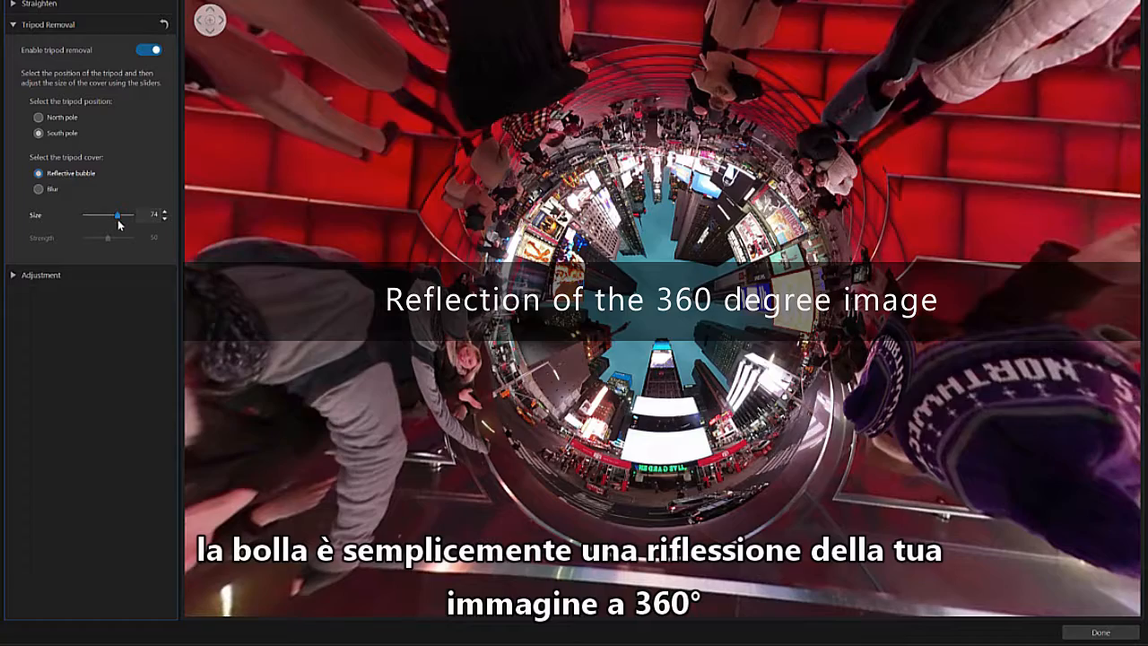
left_click_drag(118, 224, 92, 227)
left_click(38, 190)
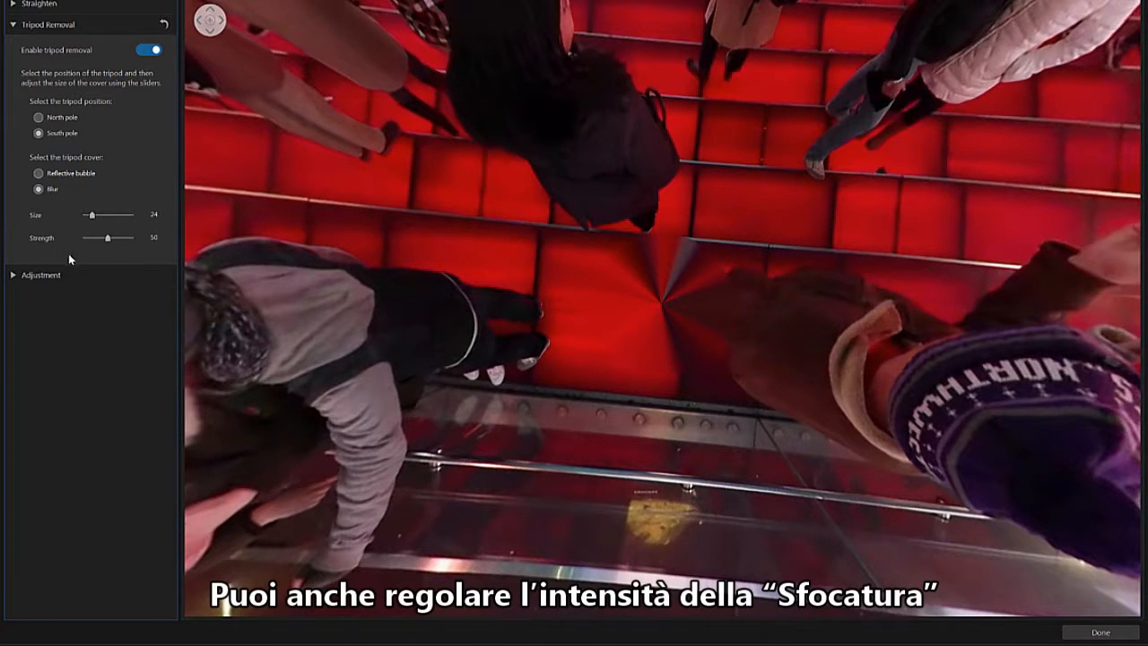
Try a stronger blur, lower the blur strength to about 18, and finish the tripod removal.
left_click_drag(111, 239, 127, 238)
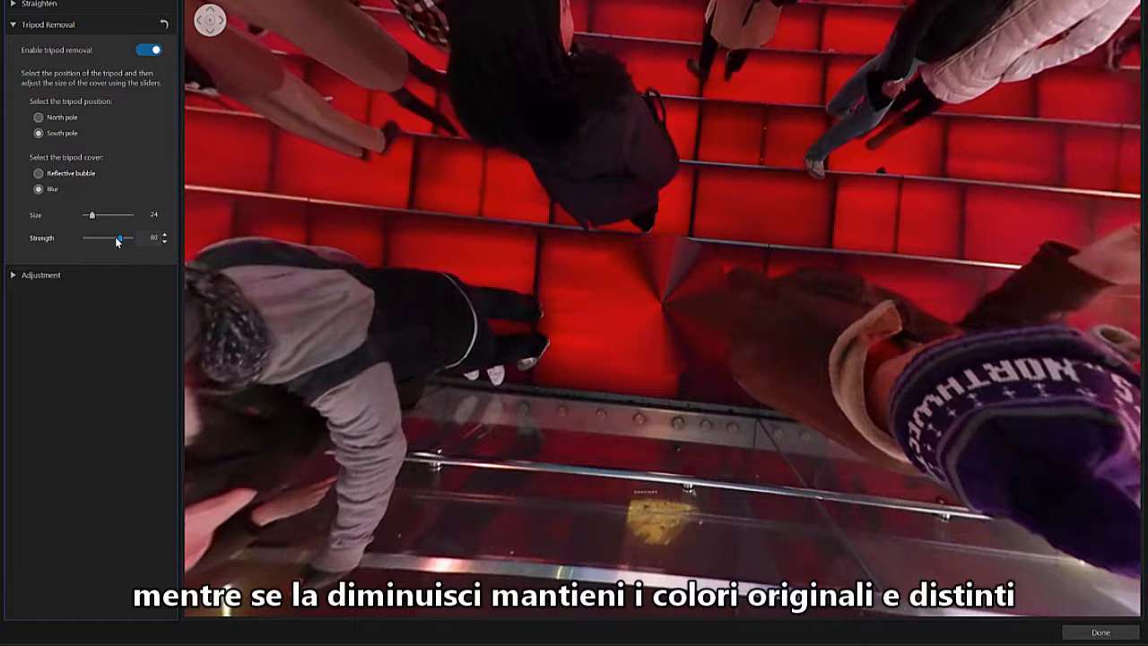
left_click_drag(104, 239, 95, 239)
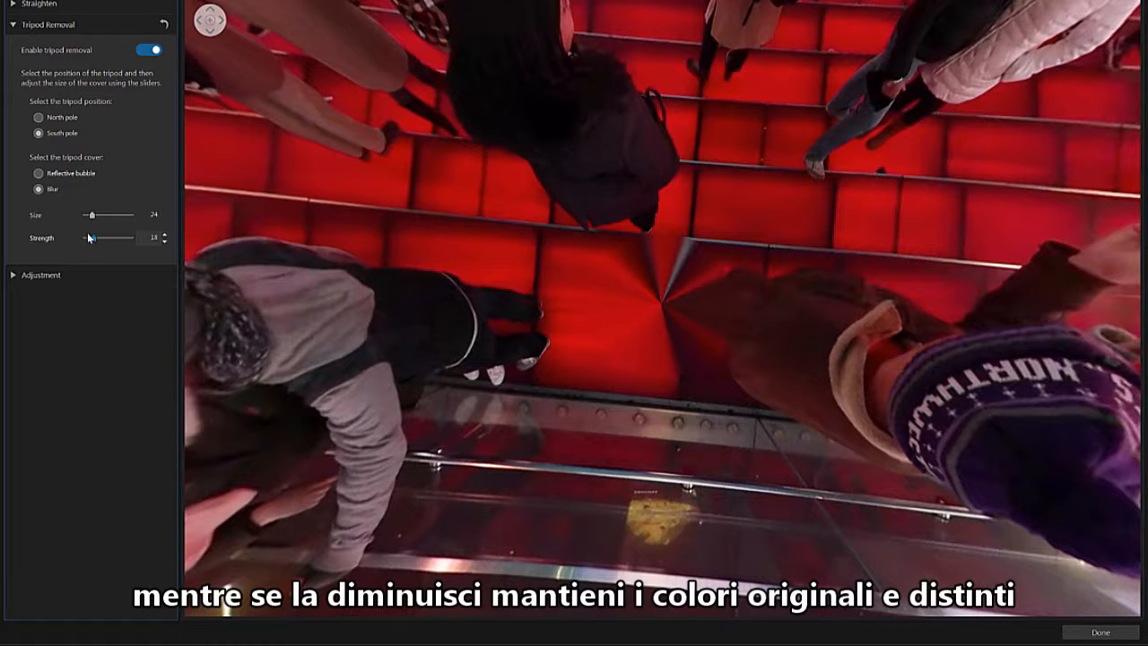
left_click(1100, 632)
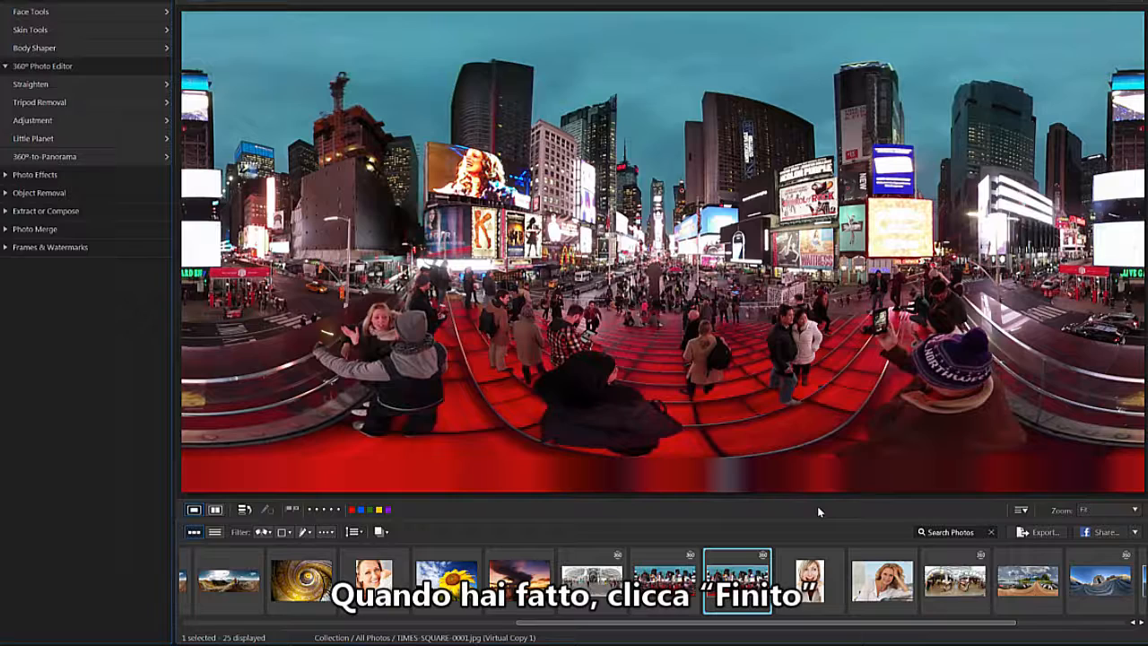
Enlarge the edited virtual copy of the Times Square photo and open it for 360° photo editing.
double_click(730, 585)
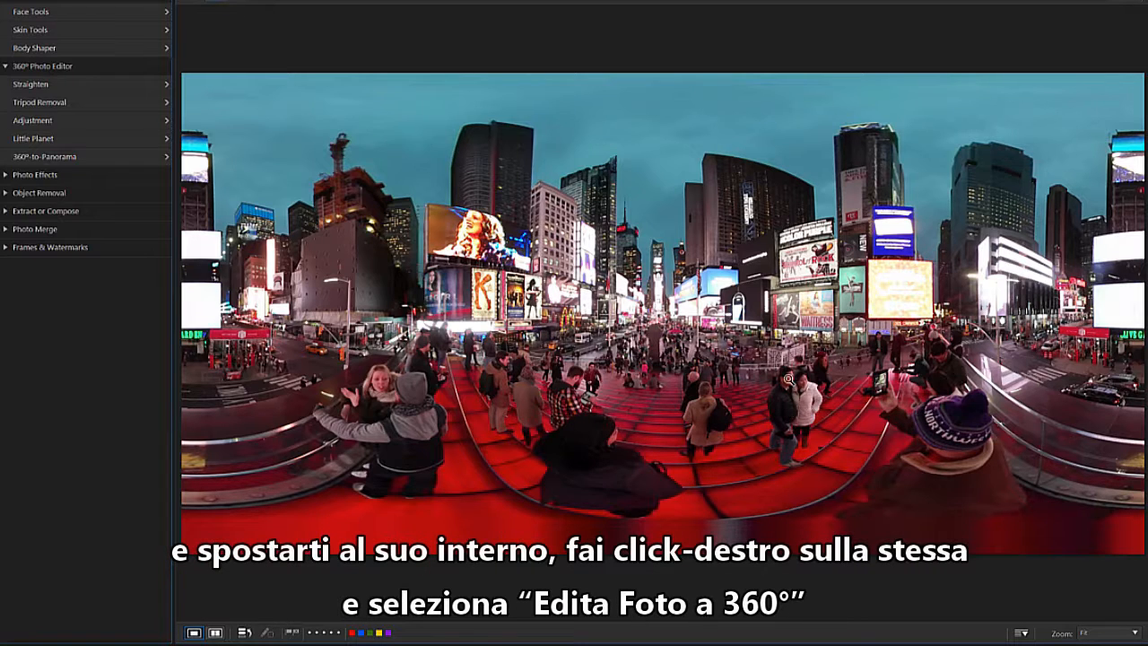
right_click(663, 299)
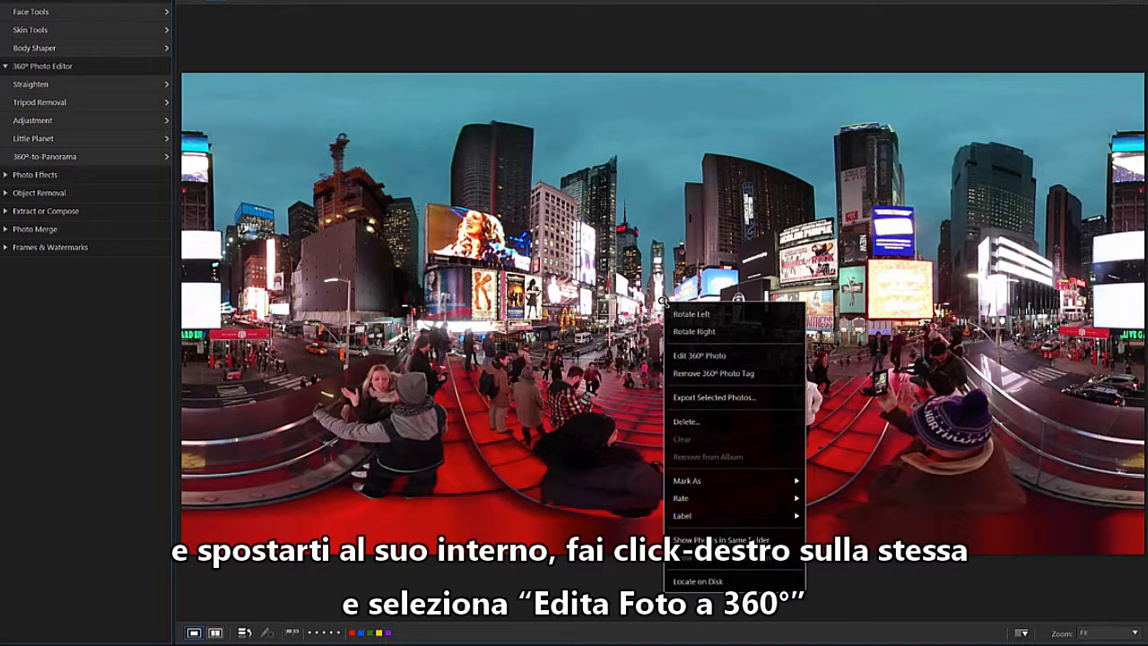
left_click(759, 356)
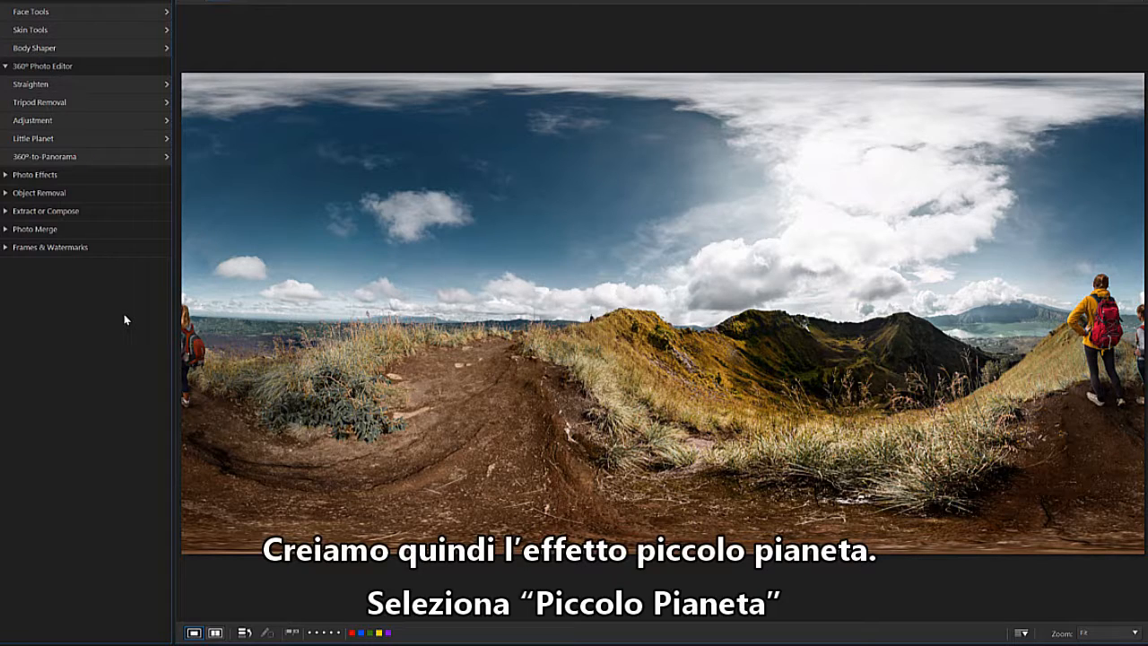
Open the hikers' mountain photo in Little Planet and set the aspect ratio to 16:9.
left_click(121, 137)
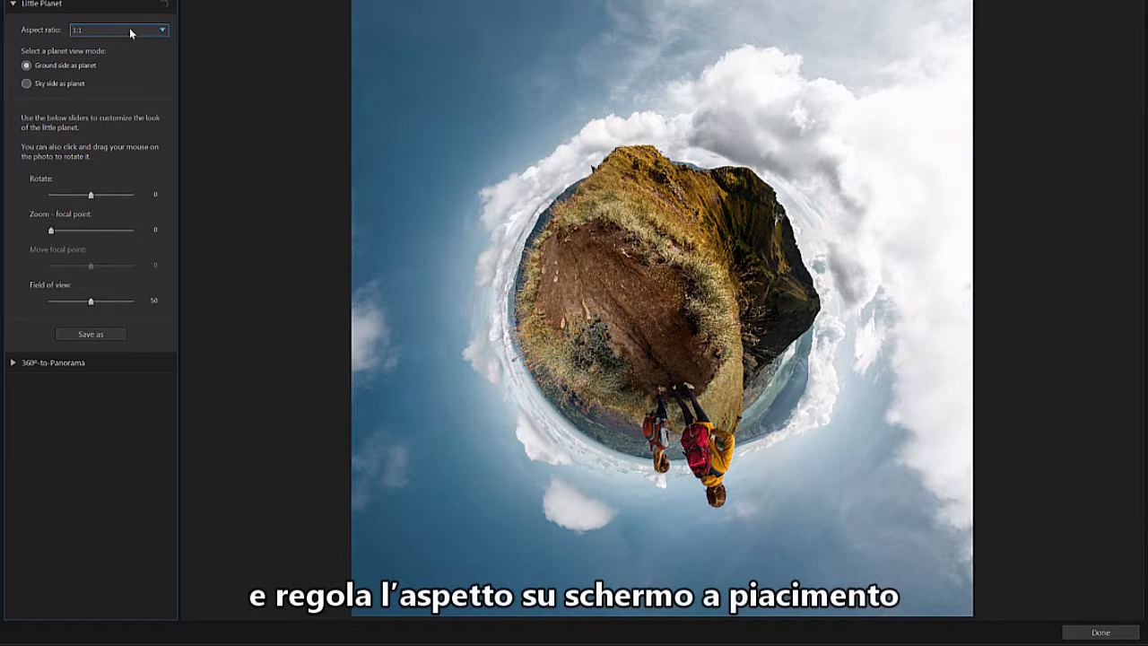
left_click(130, 33)
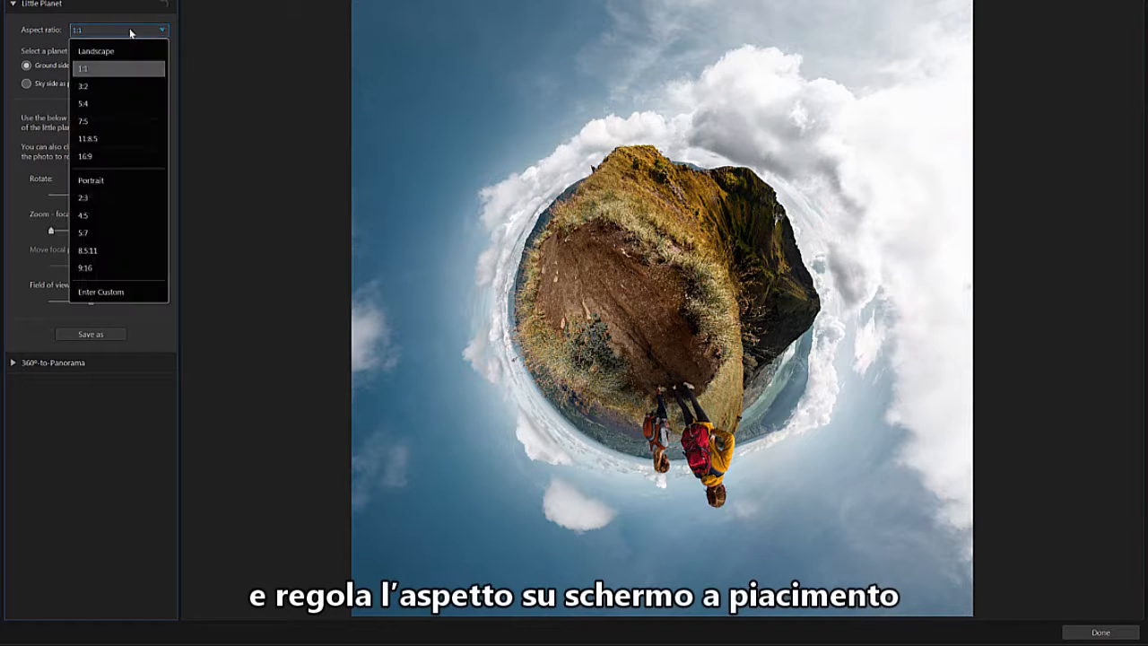
left_click(140, 154)
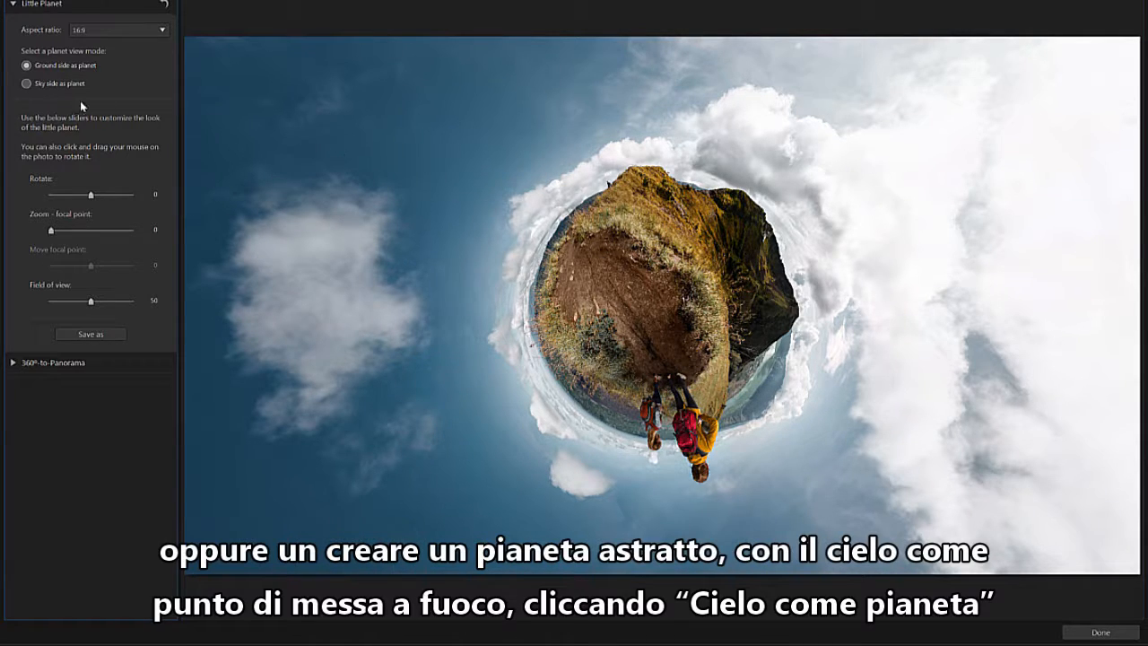
Preview the sky side as planet, return to the ground-side view, and rotate the planet to 185 so the hikers stand upright.
left_click(27, 84)
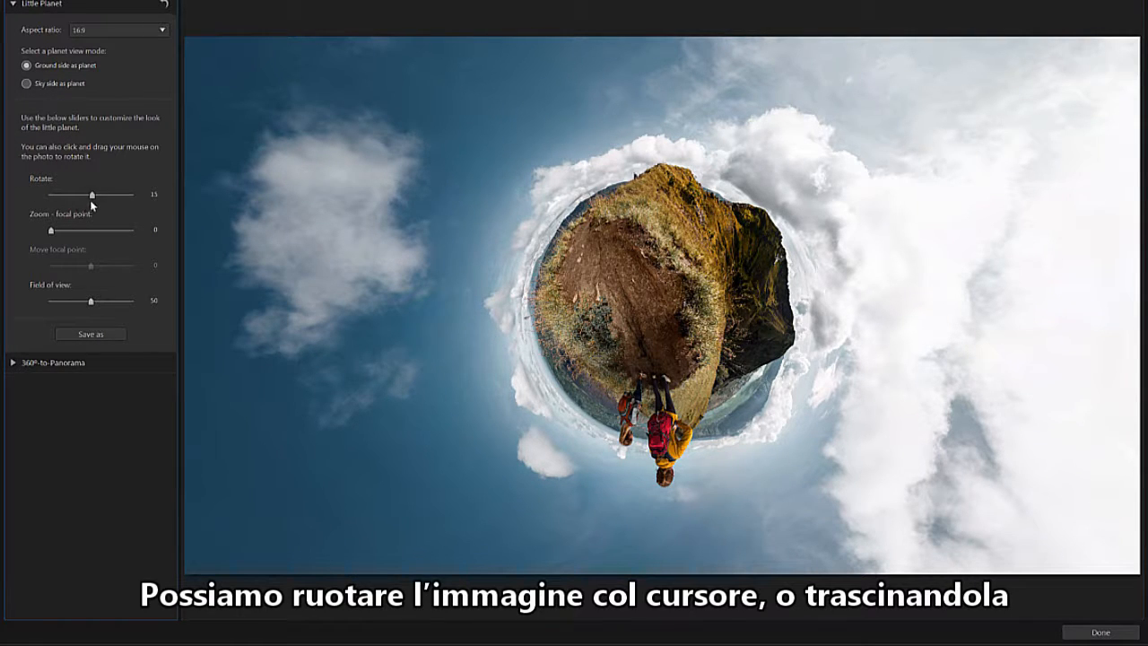
left_click_drag(91, 199, 118, 207)
left_click_drag(535, 307, 628, 406)
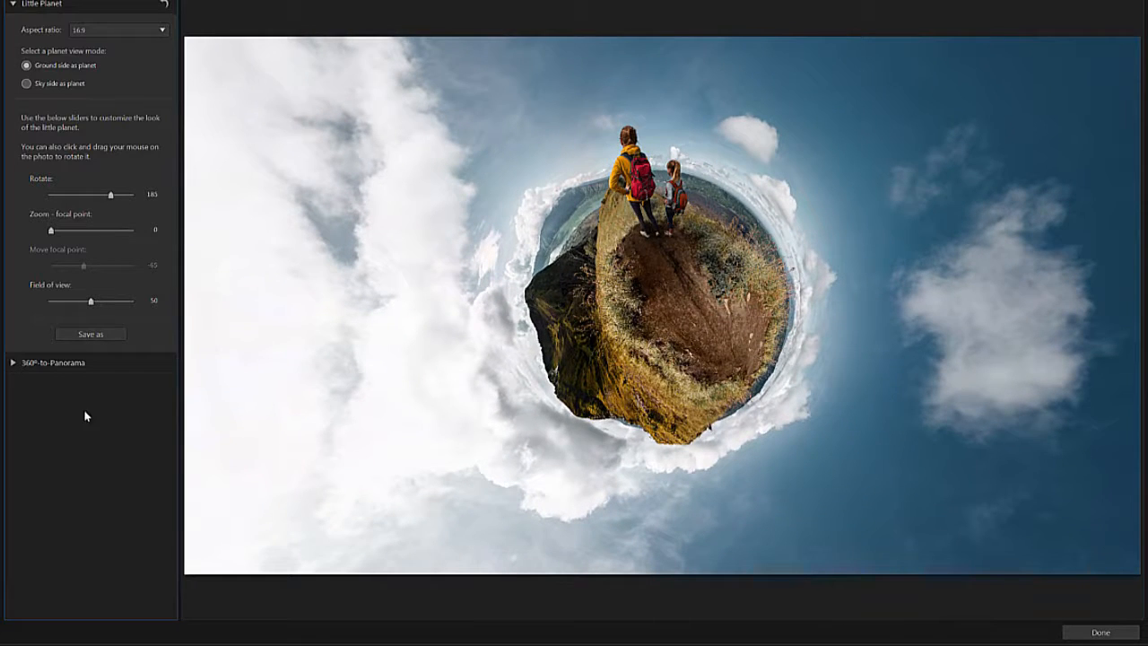
Set the planet's focal point zoom to 22 and focal point position to -102, and reduce the field of view to 34.
left_click_drag(51, 231, 77, 270)
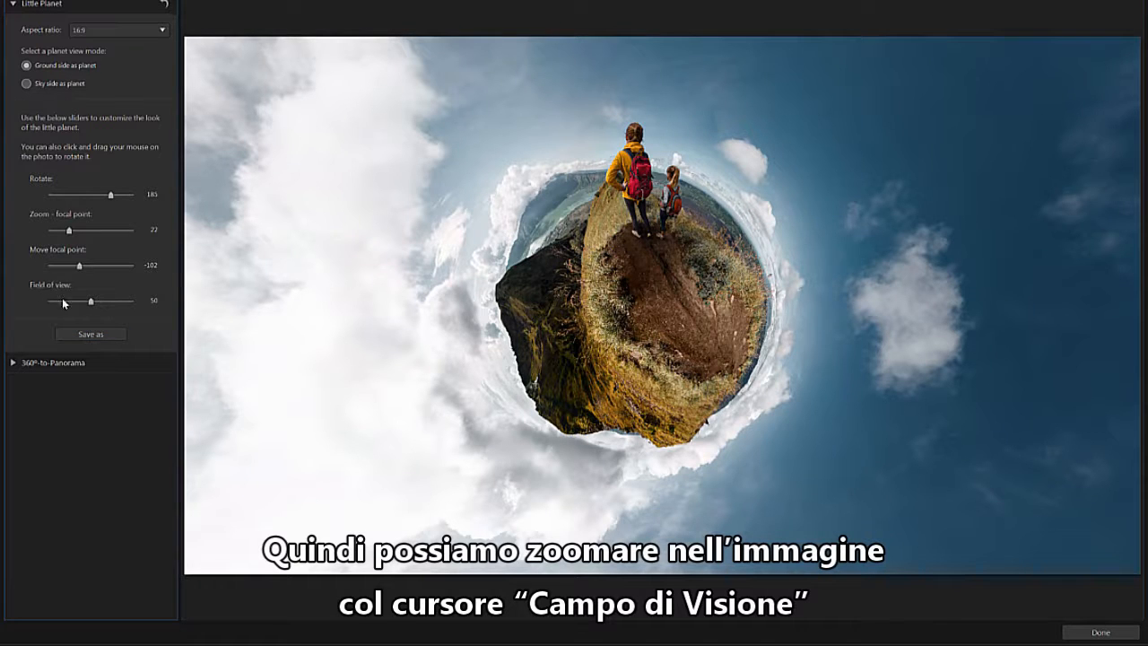
mouse_move(91, 305)
left_mouse_down()
mouse_move(138, 306)
mouse_move(31, 298)
mouse_move(78, 301)
left_mouse_up()
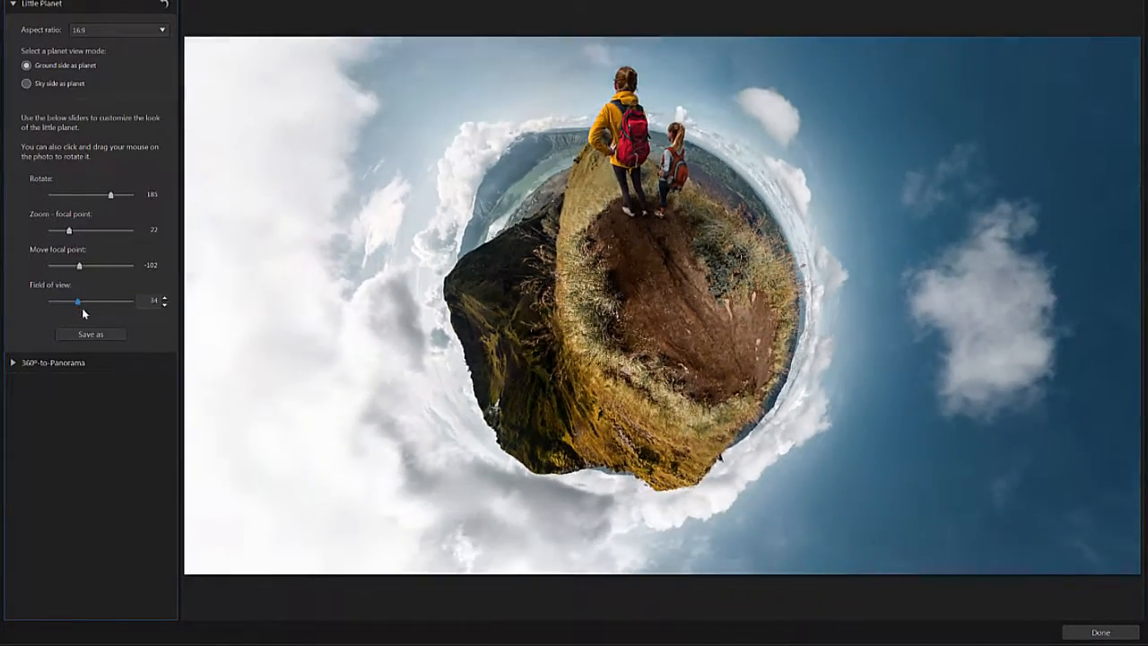
Save the ground-side planet as the JPG file Little-Planet1 and finish the sky-side planet version.
left_click(120, 336)
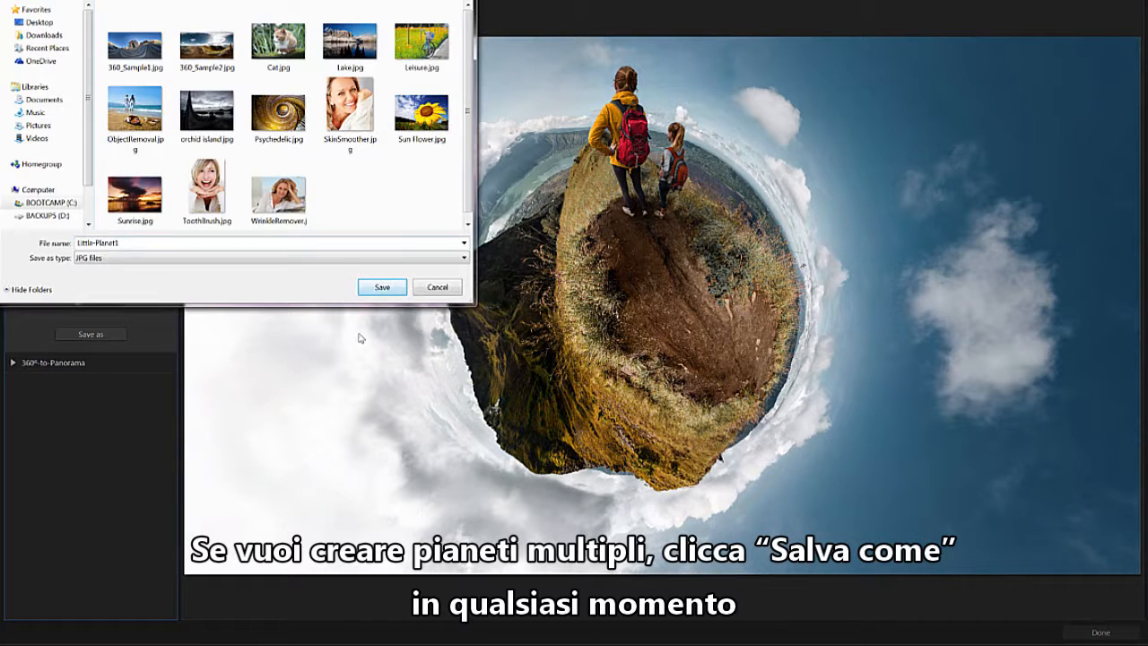
left_click(386, 288)
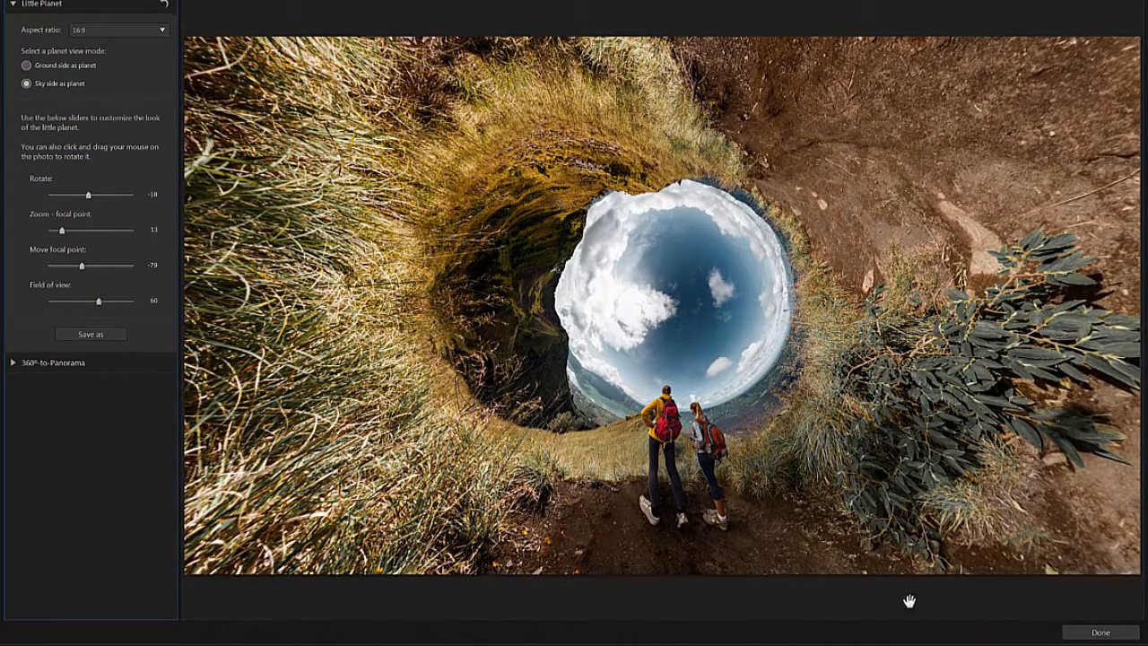
left_click(1096, 632)
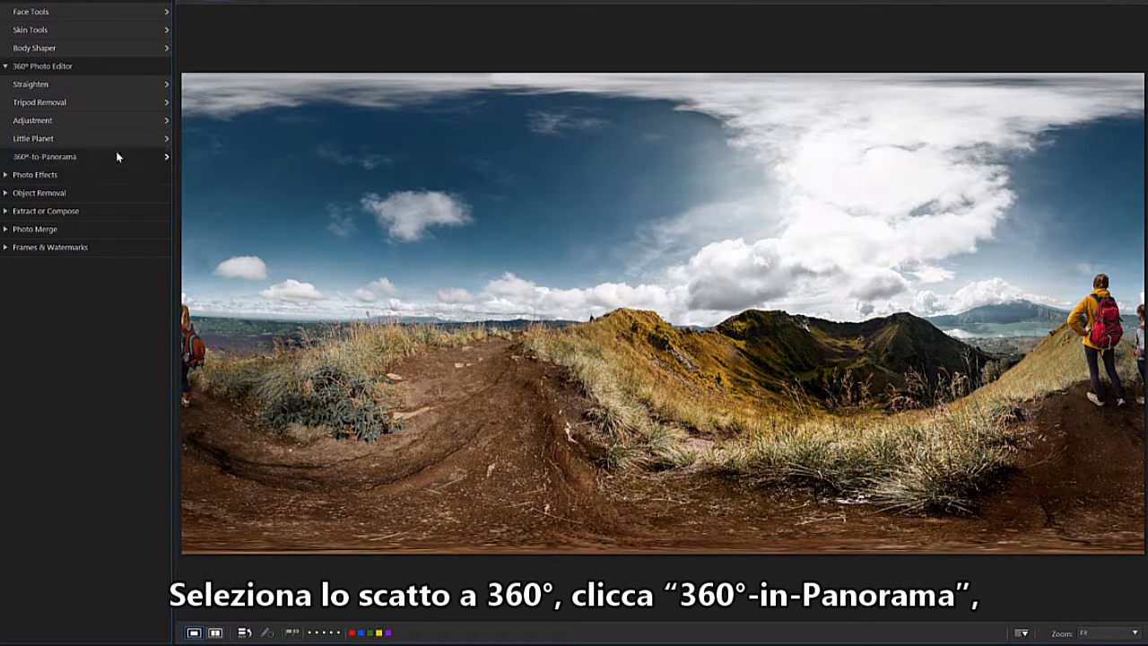
Open the hikers' photo in 360°-to-Panorama, compare the Mercator, Cylinder and Equirectangular projections, and choose Equirectangular.
left_click(117, 157)
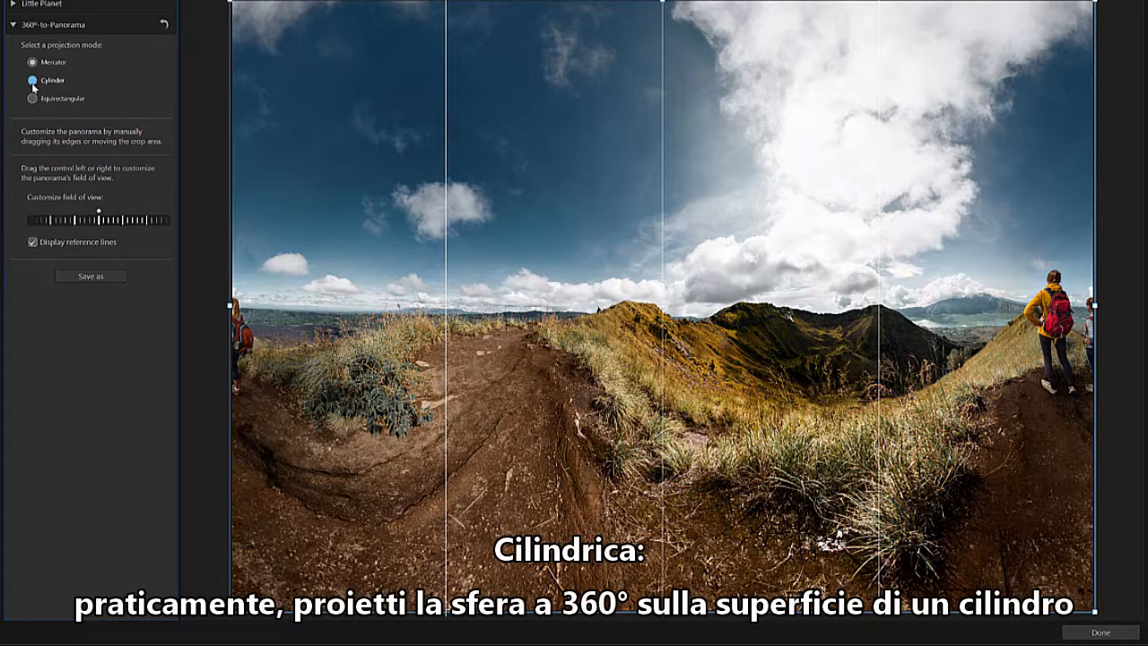
left_click(32, 82)
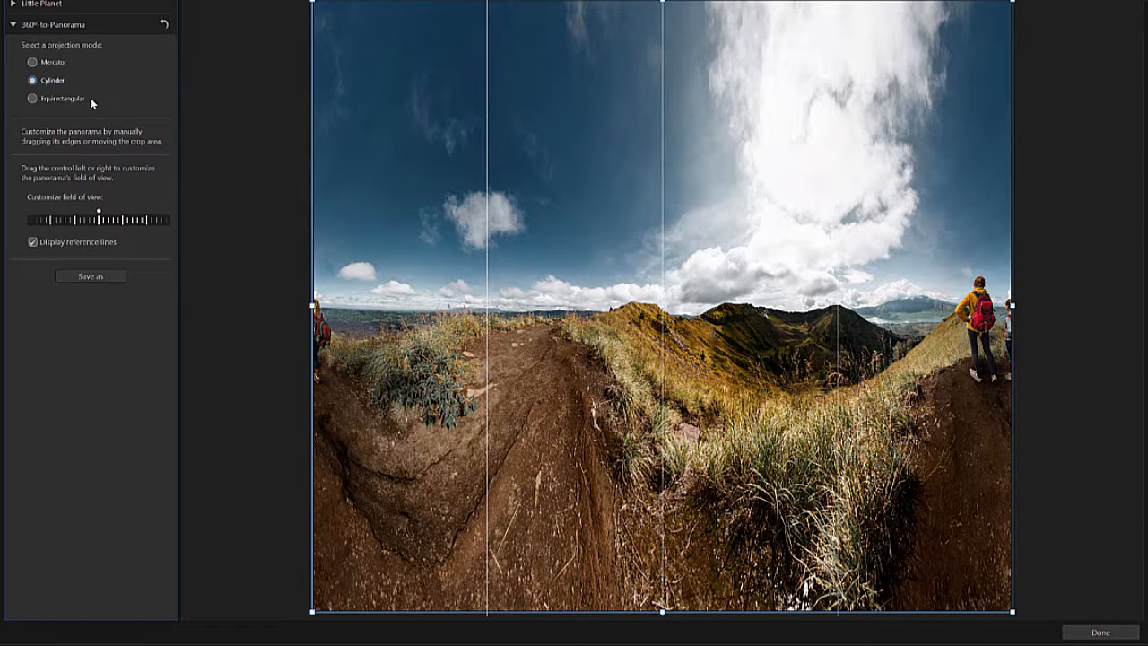
left_click(33, 99)
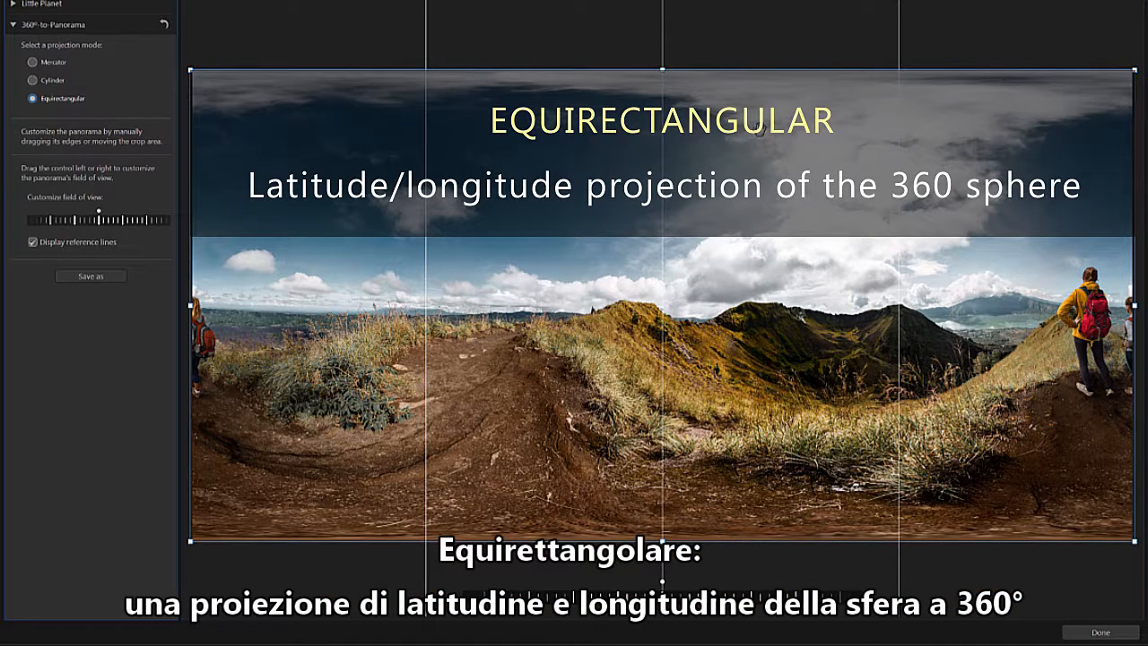
left_click(33, 61)
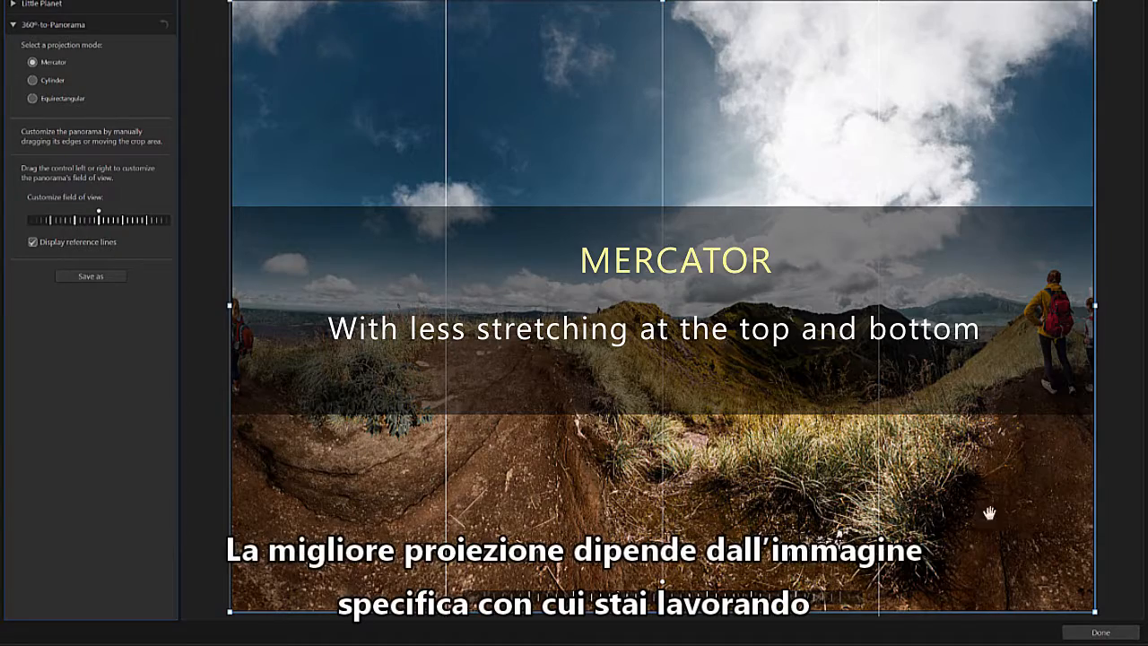
left_click(86, 99)
left_click(33, 81)
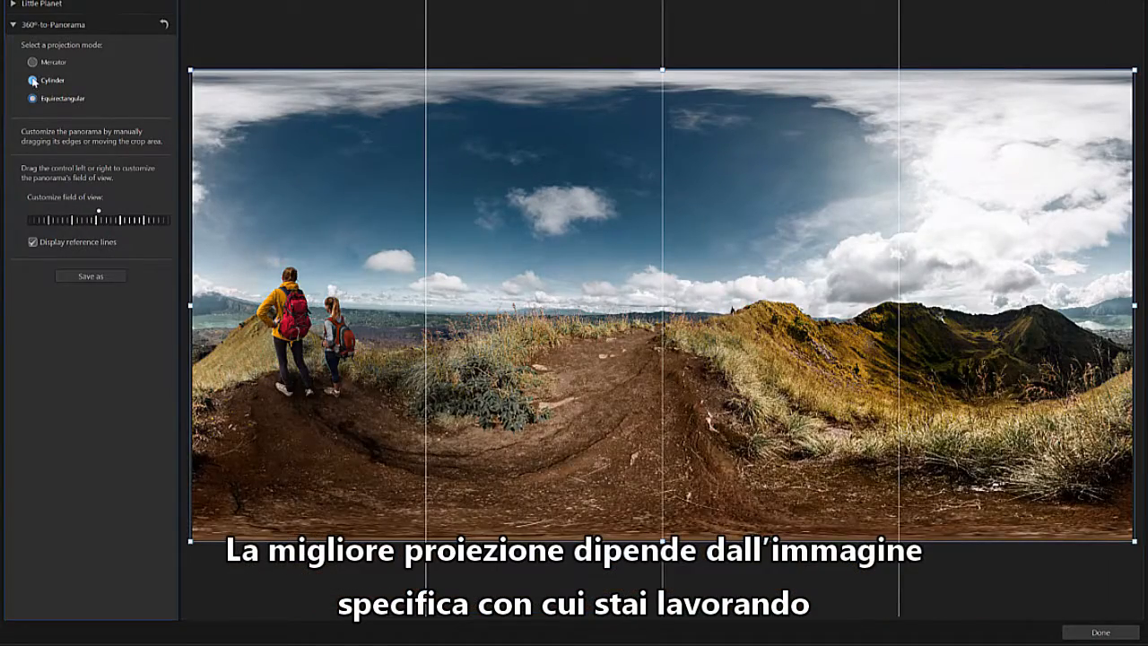
left_click(32, 62)
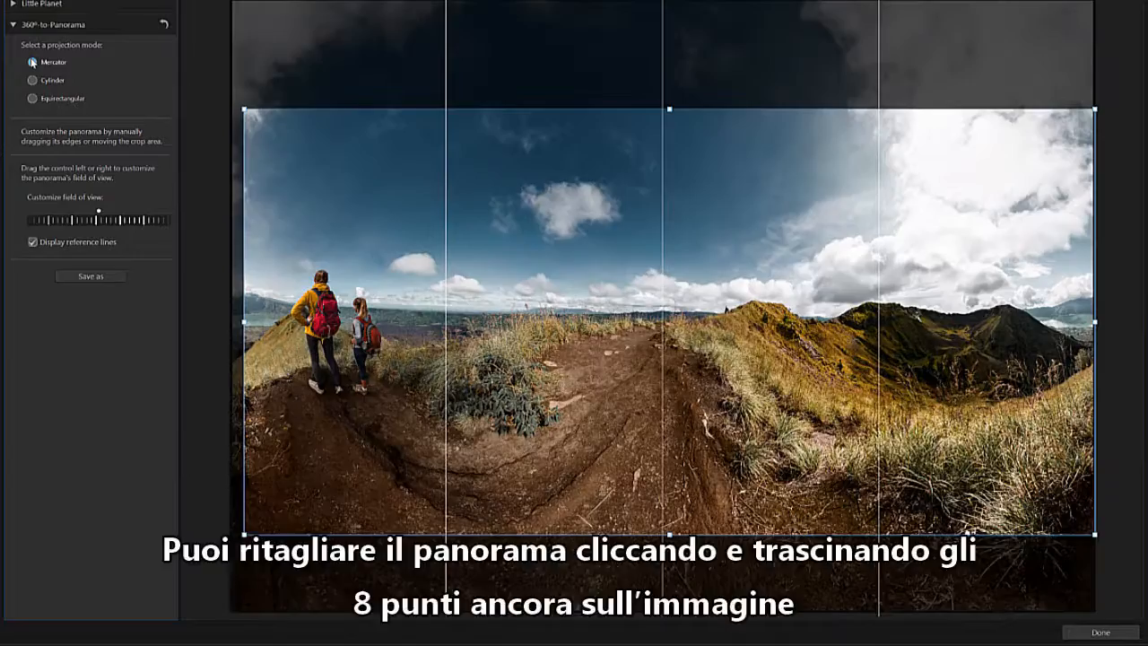
left_click(33, 99)
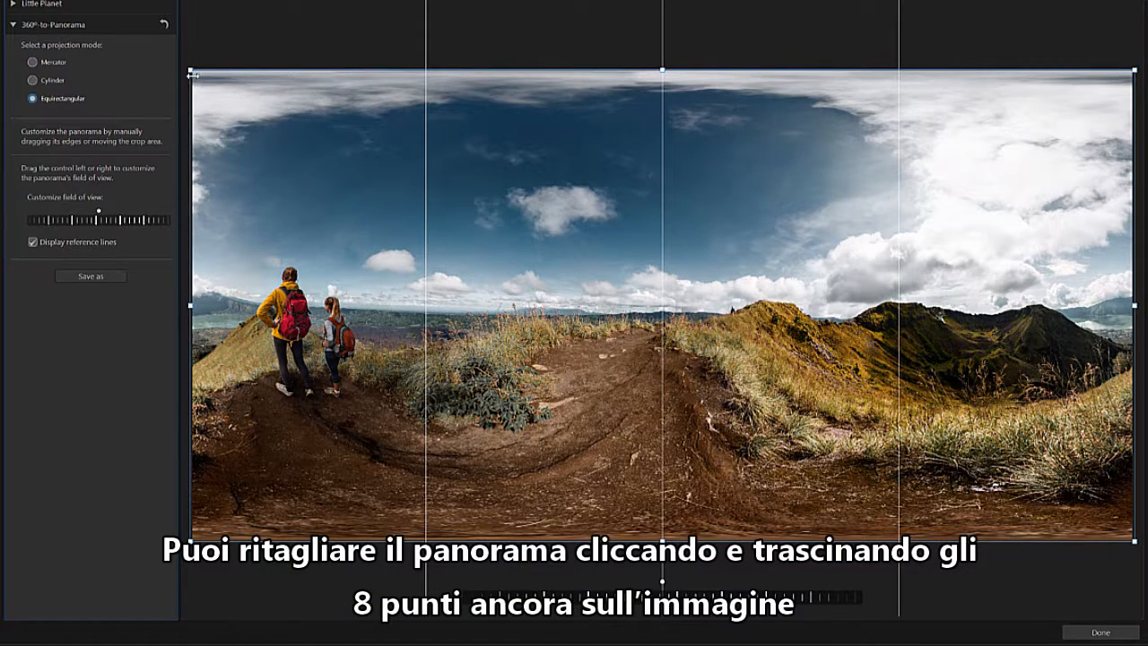
Crop the panorama's stretched upper and lower edges and shift its field of view to bring the hikers near the centre.
left_click_drag(190, 70, 201, 118)
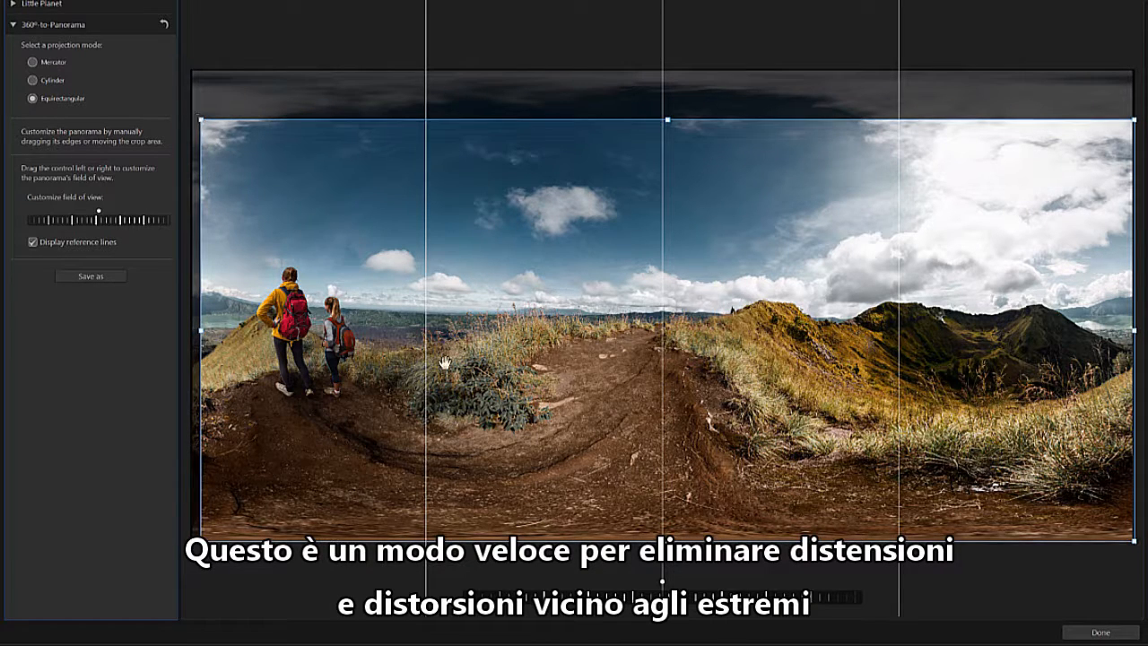
left_click_drag(668, 527, 667, 498)
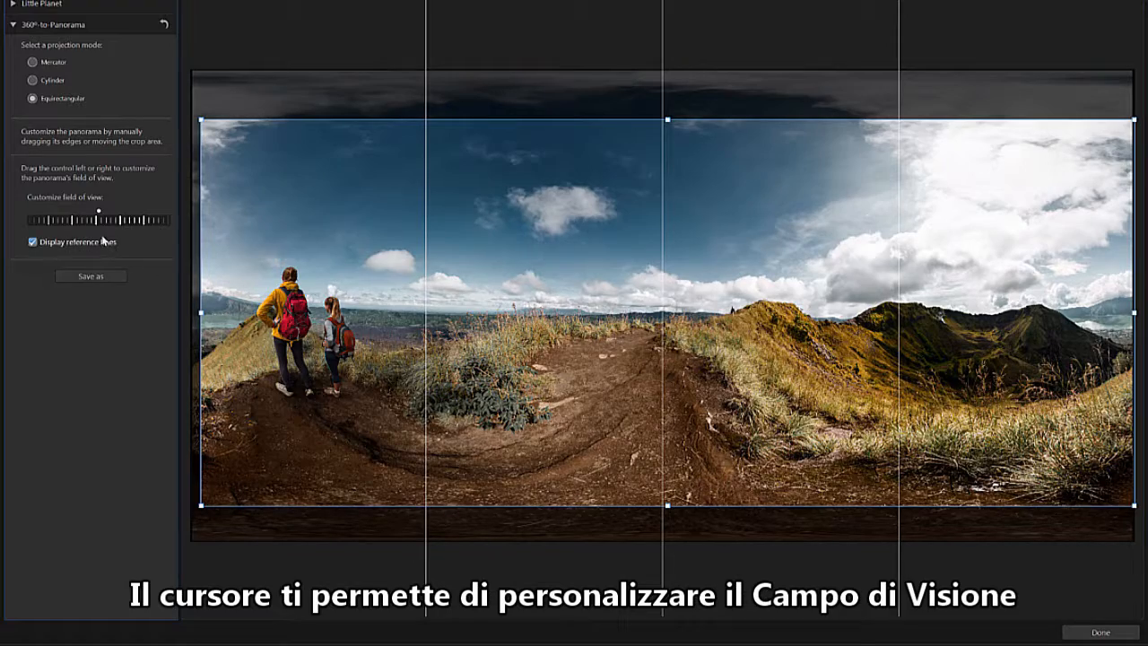
left_click_drag(95, 218, 320, 285)
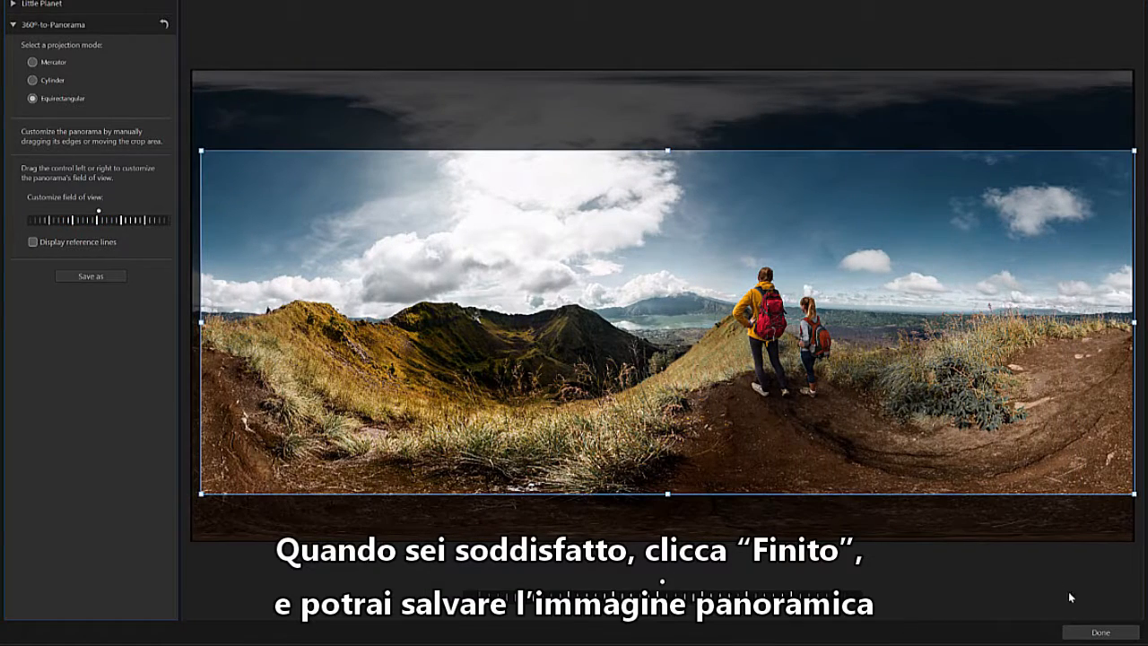
Finish the panorama and save it as a JPG file named PANORAMA.
left_click(1100, 632)
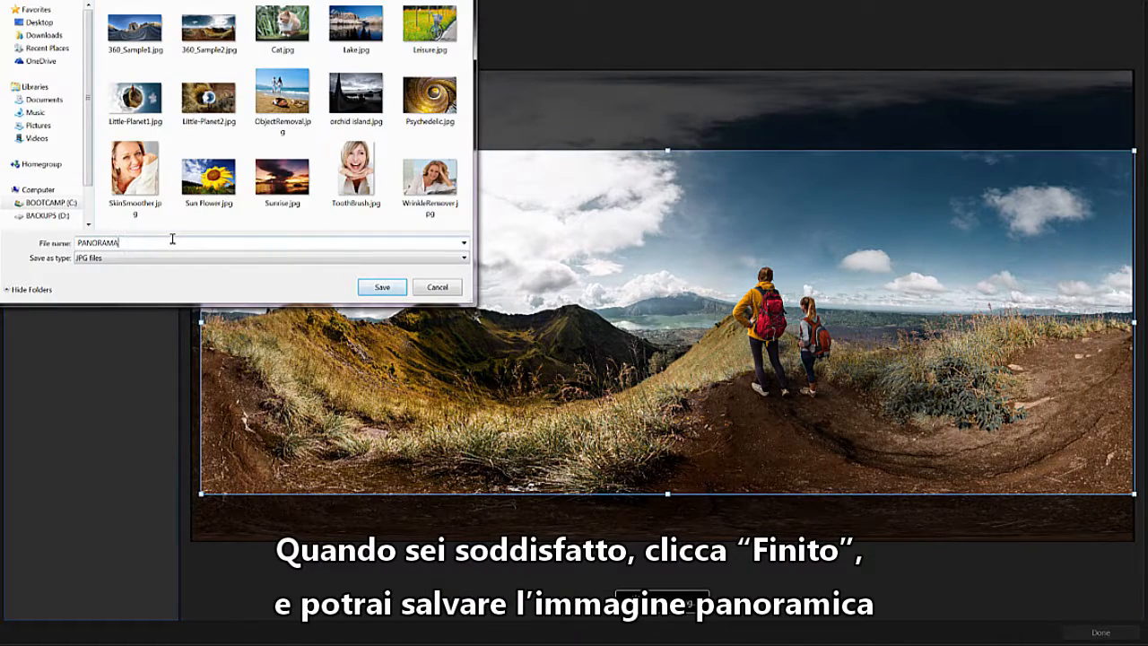
left_click(366, 287)
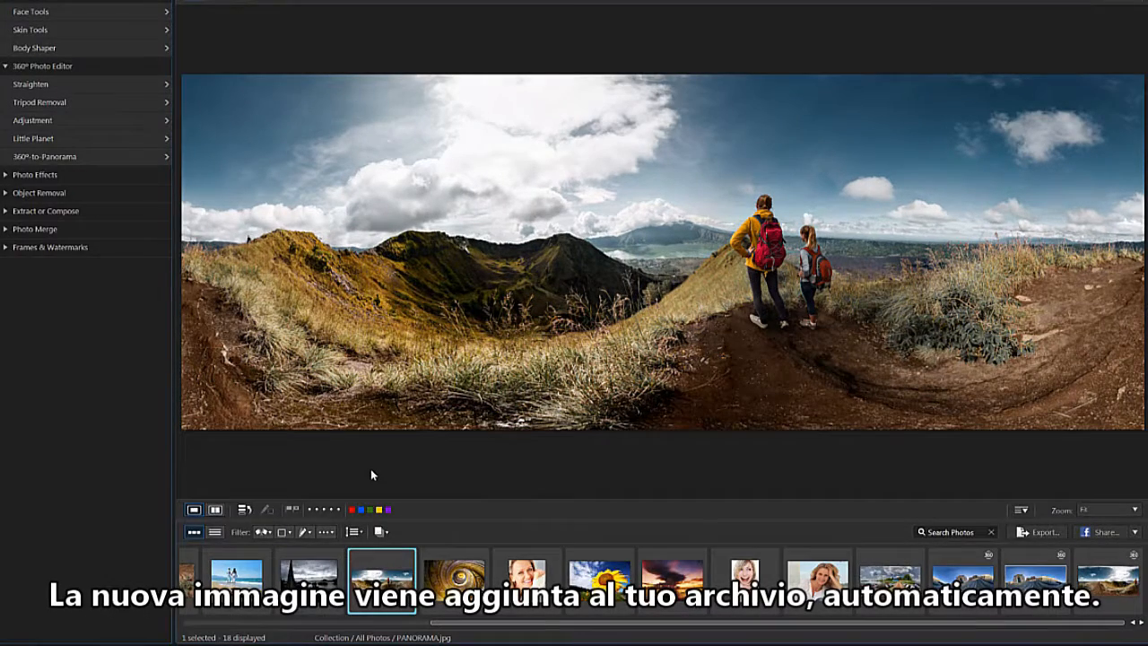